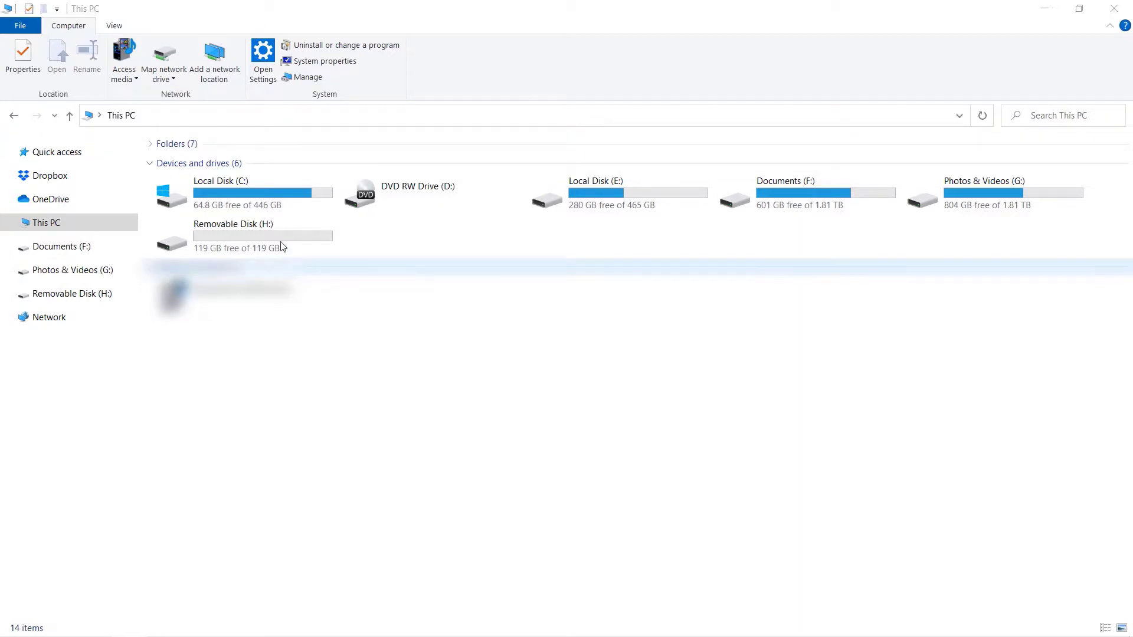
- Copy the PRIVATE folder from Removable Disk (H:) to the desktop, then go back to This PC
double_click(265, 236)
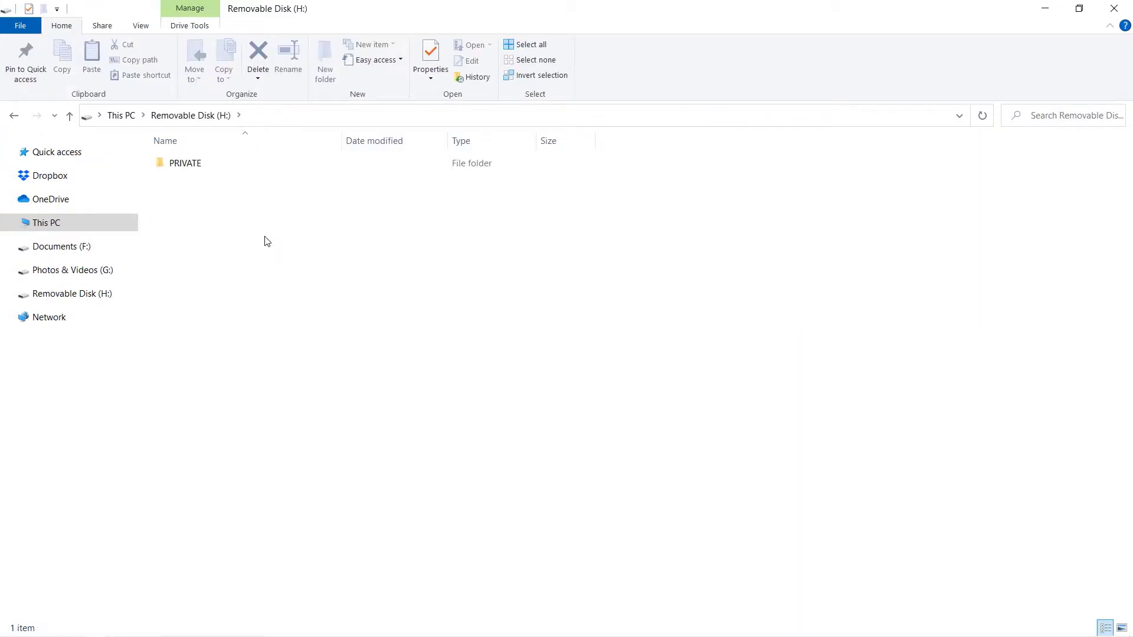
click(202, 168)
right_click(200, 166)
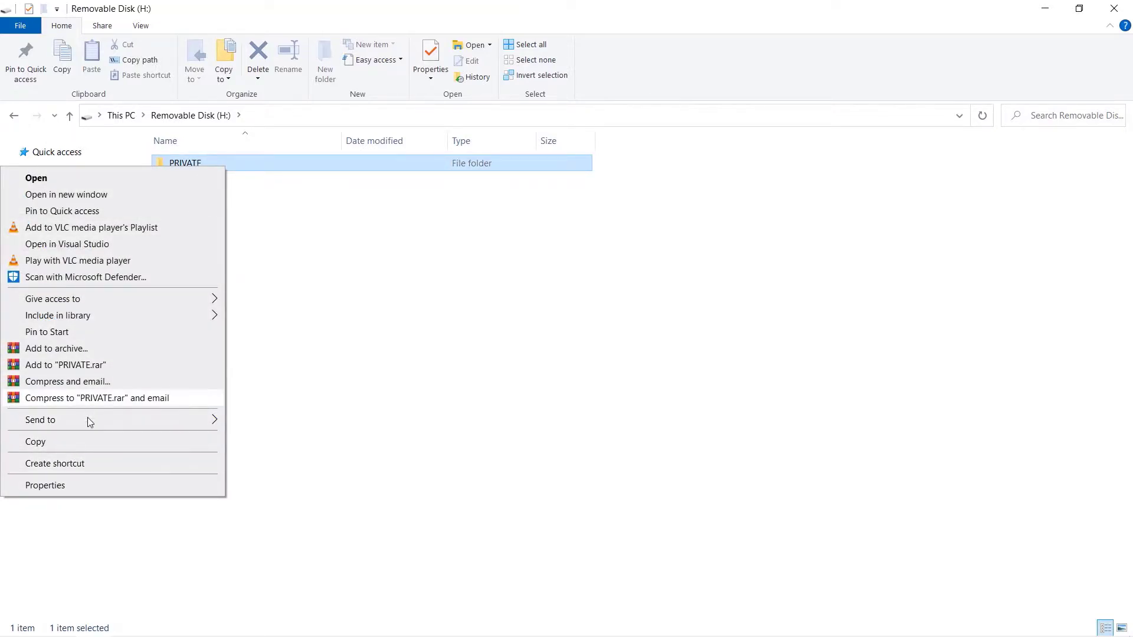
click(146, 444)
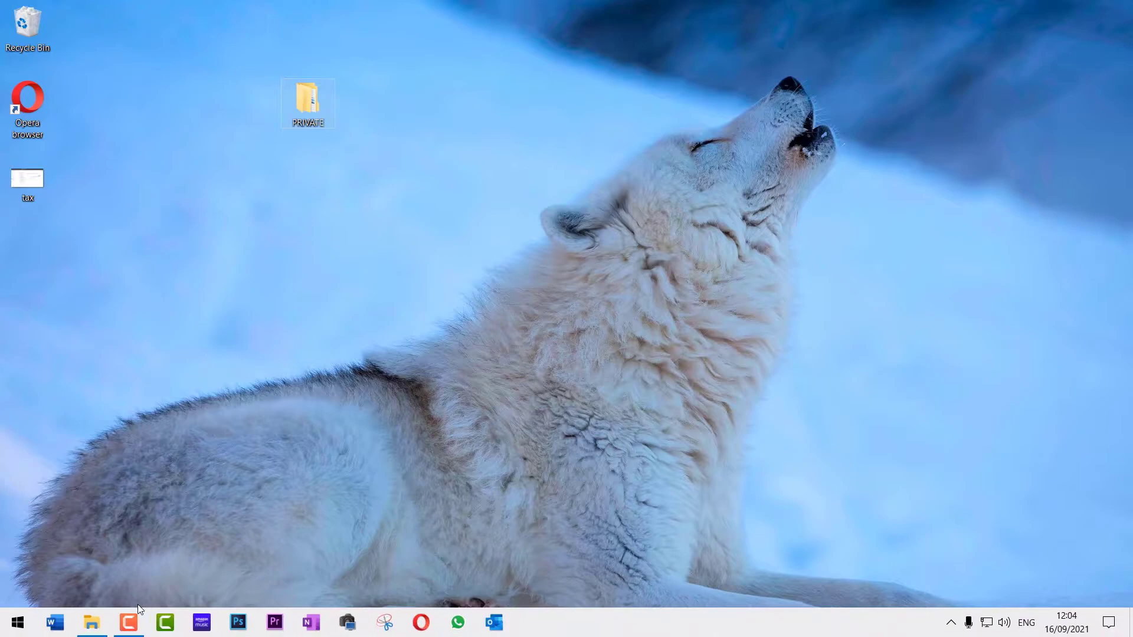
click(91, 622)
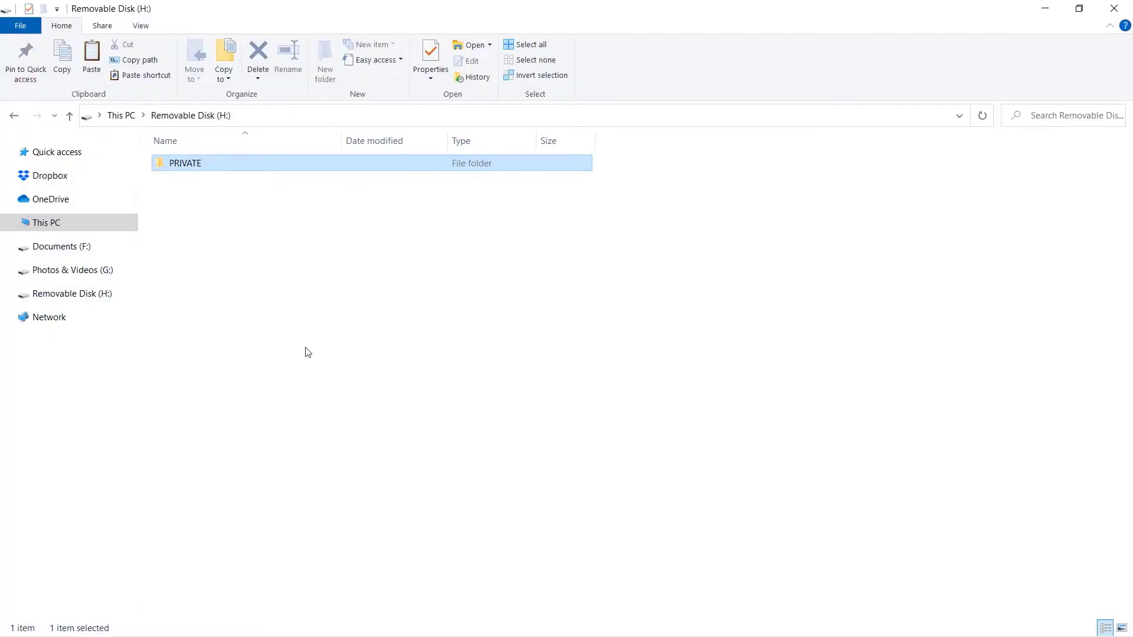
click(121, 115)
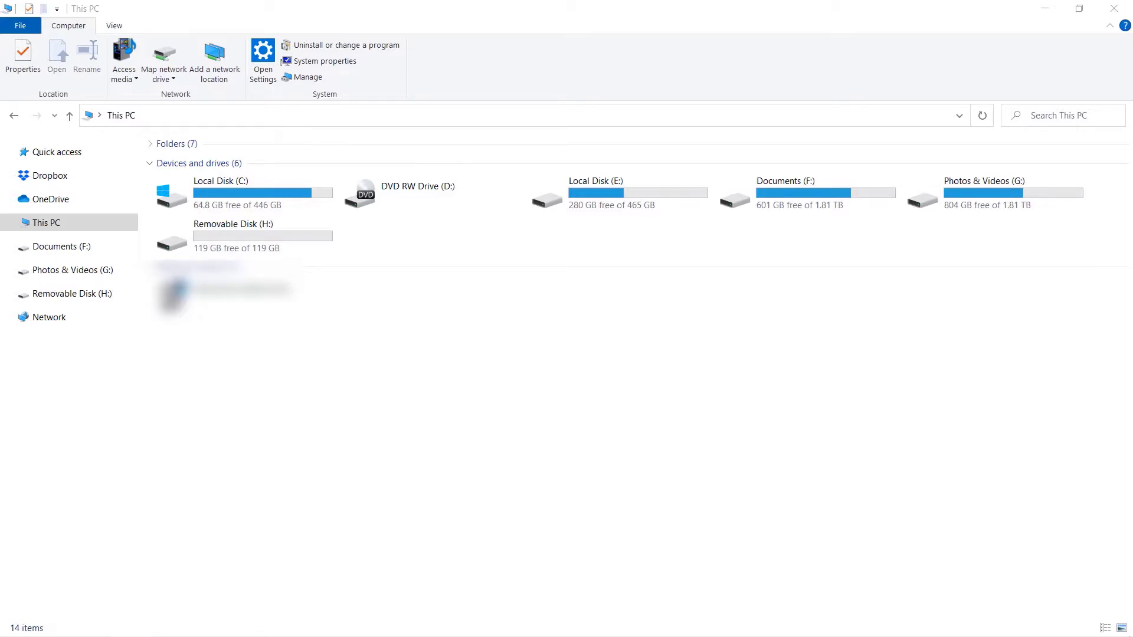
- Quick-format Removable Disk (H:) as exFAT, confirm the erase, and dismiss the write-protected error
click(192, 241)
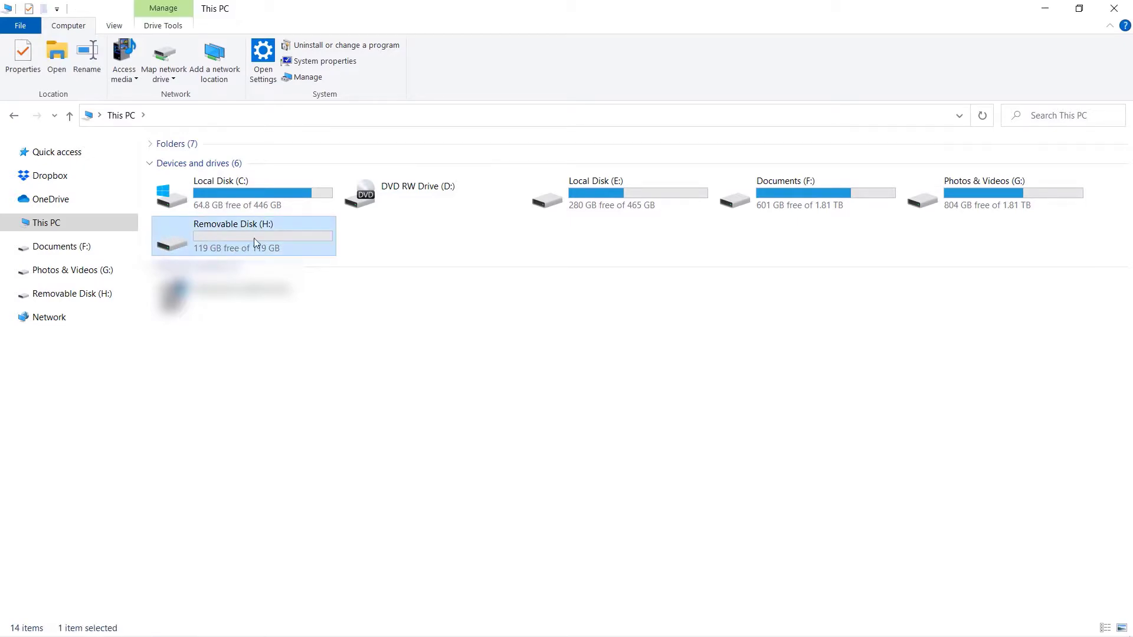
right_click(316, 235)
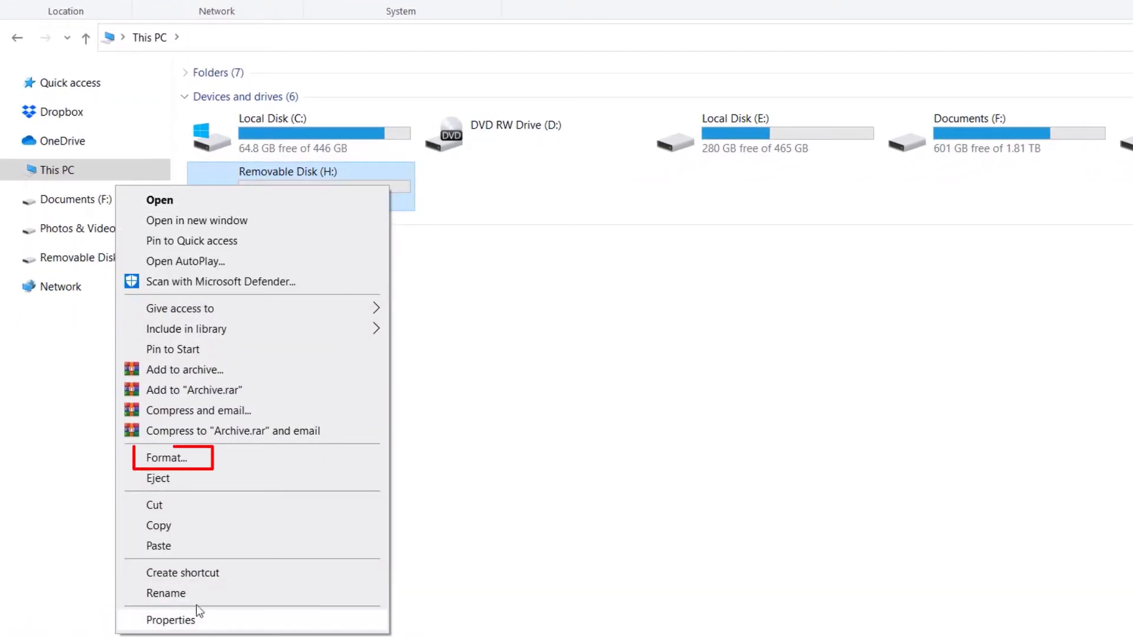
click(191, 461)
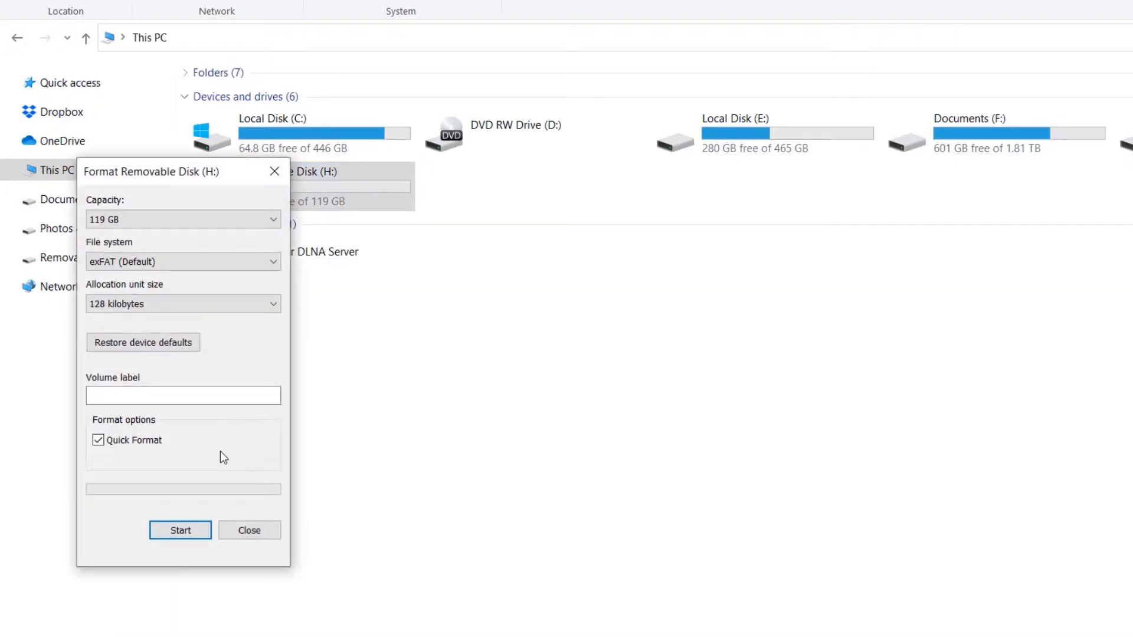
click(186, 534)
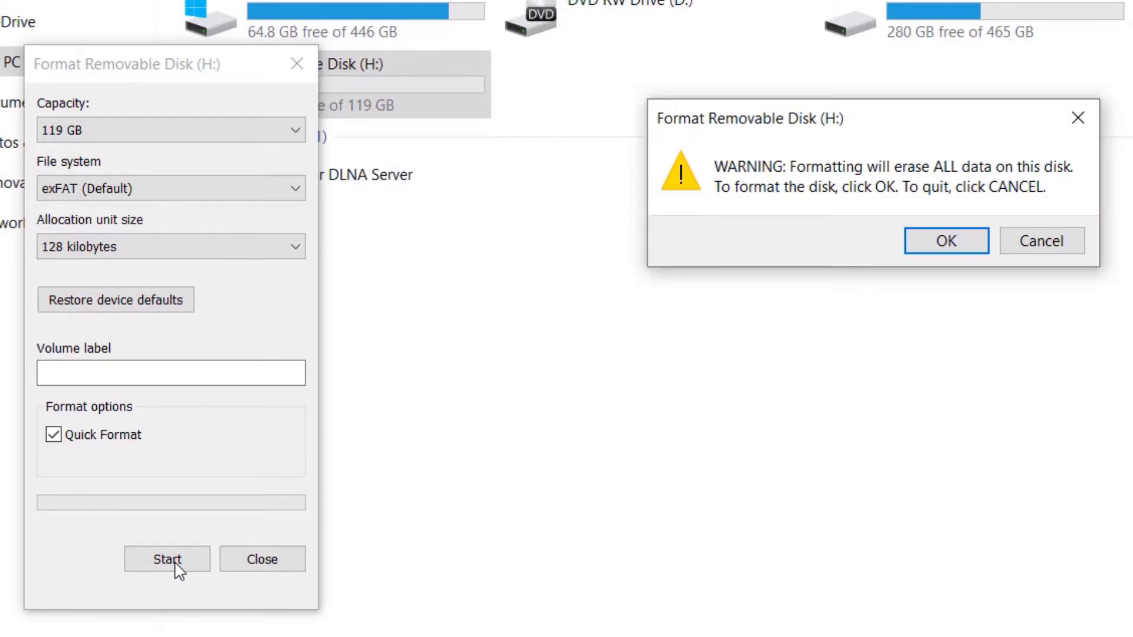
click(945, 242)
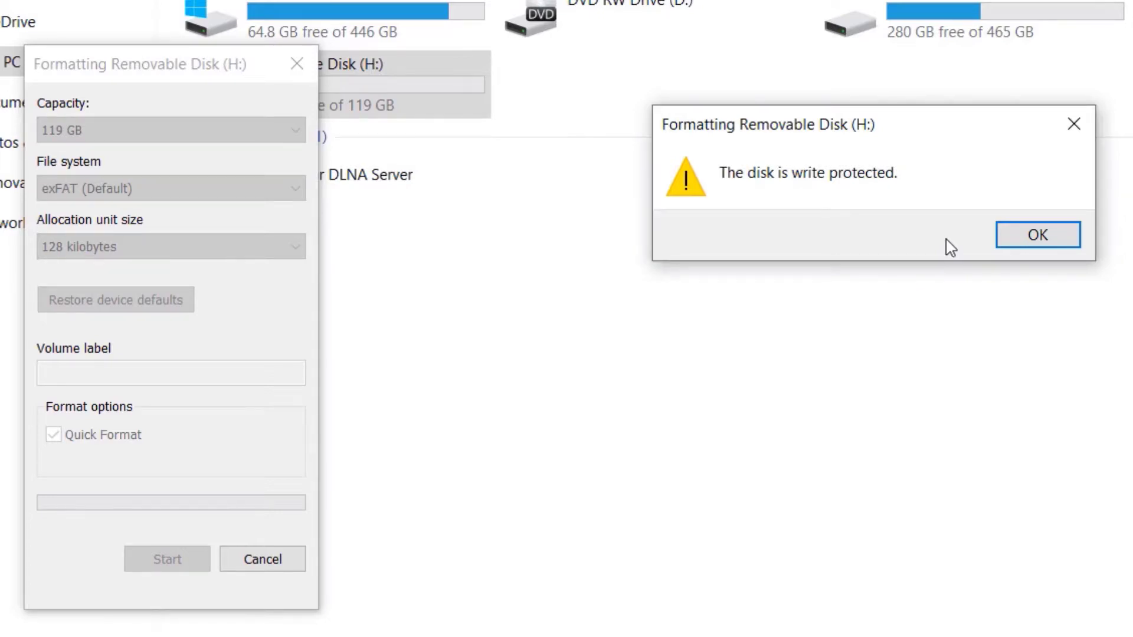
click(1022, 242)
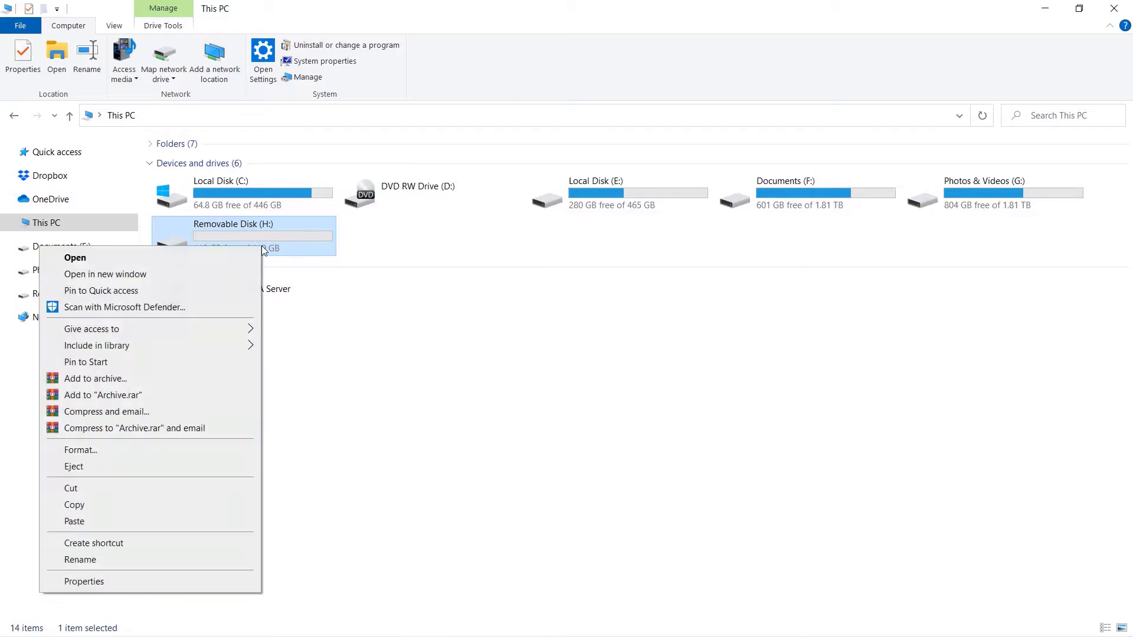
- Retry the H: format, dismiss the write-protected error again, and close the format window
click(96, 457)
key(Return)
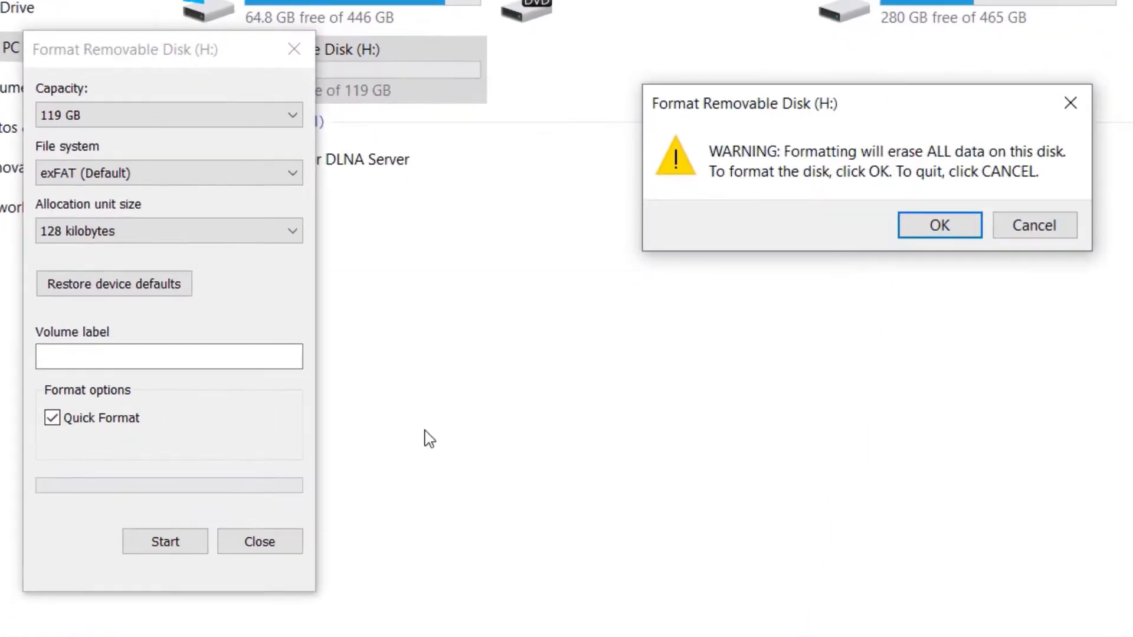
click(956, 222)
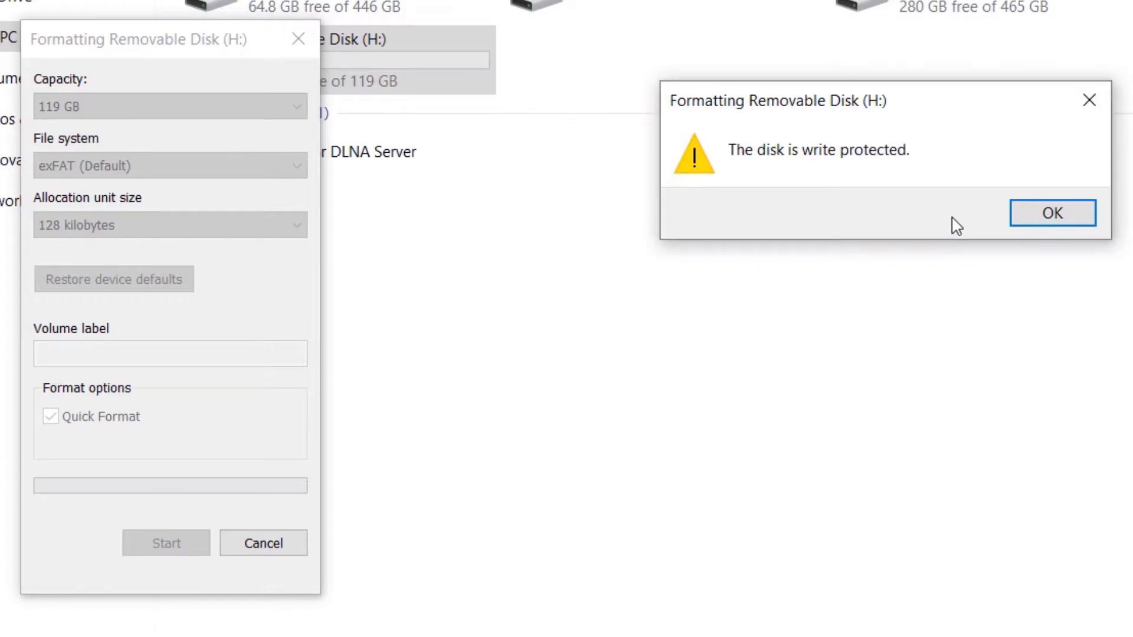
click(1043, 213)
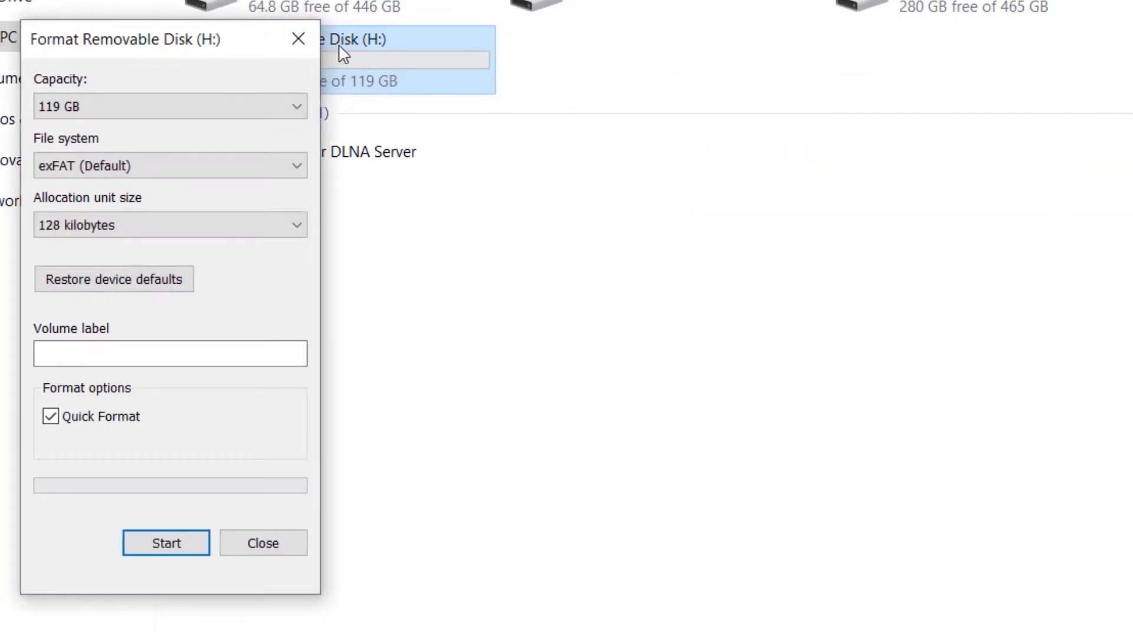
click(300, 39)
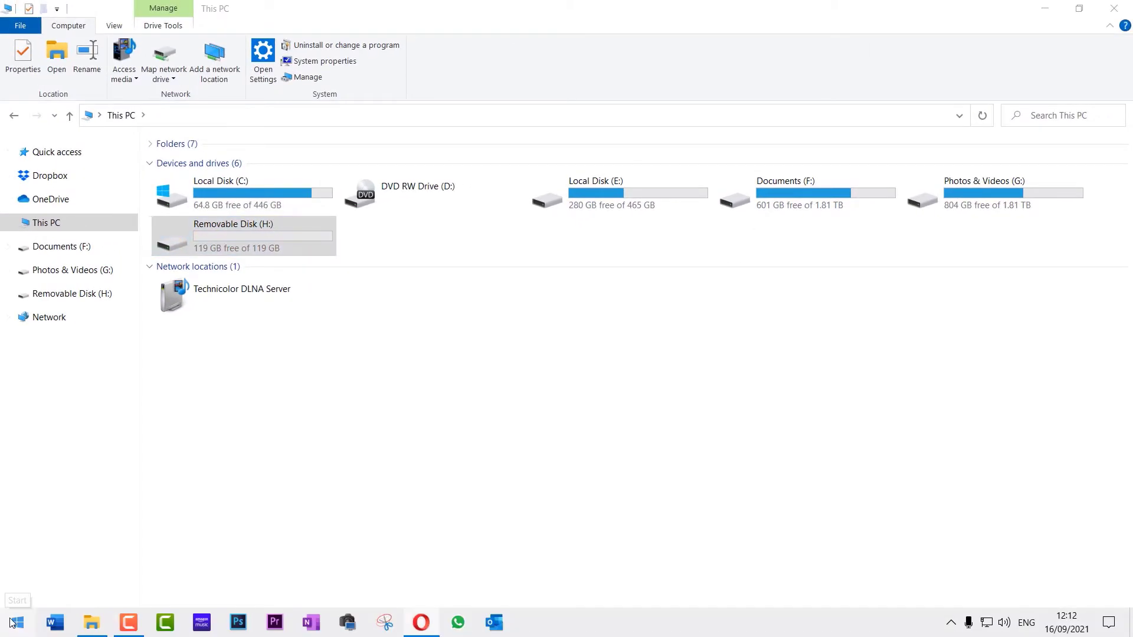
- Start diskpart in an administrator PowerShell and list all attached disks
right_click(12, 622)
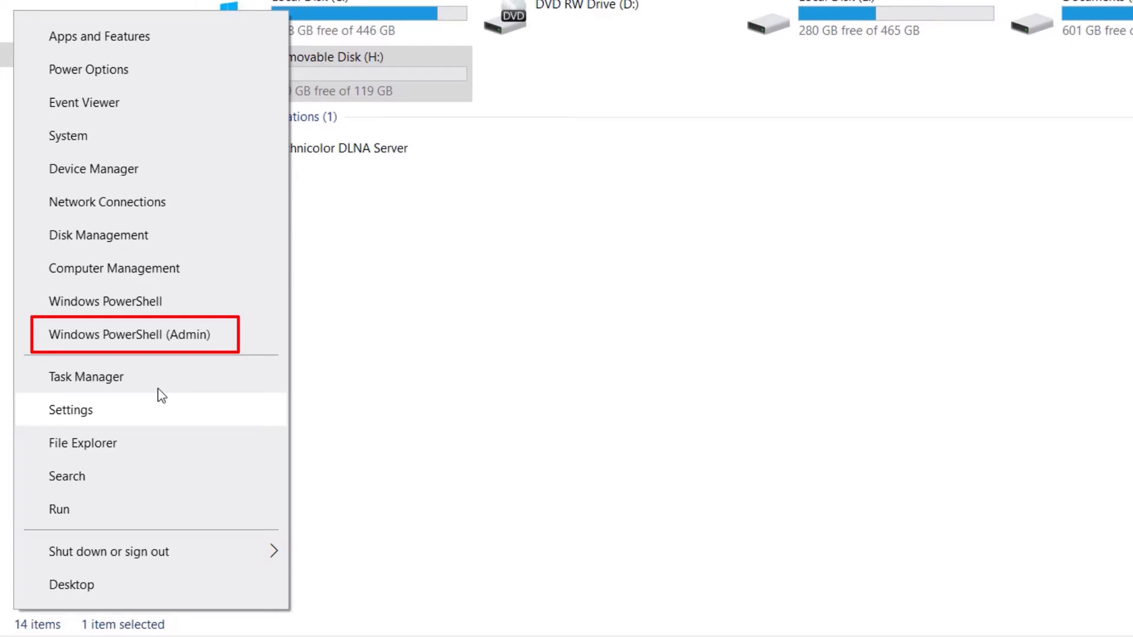
click(168, 331)
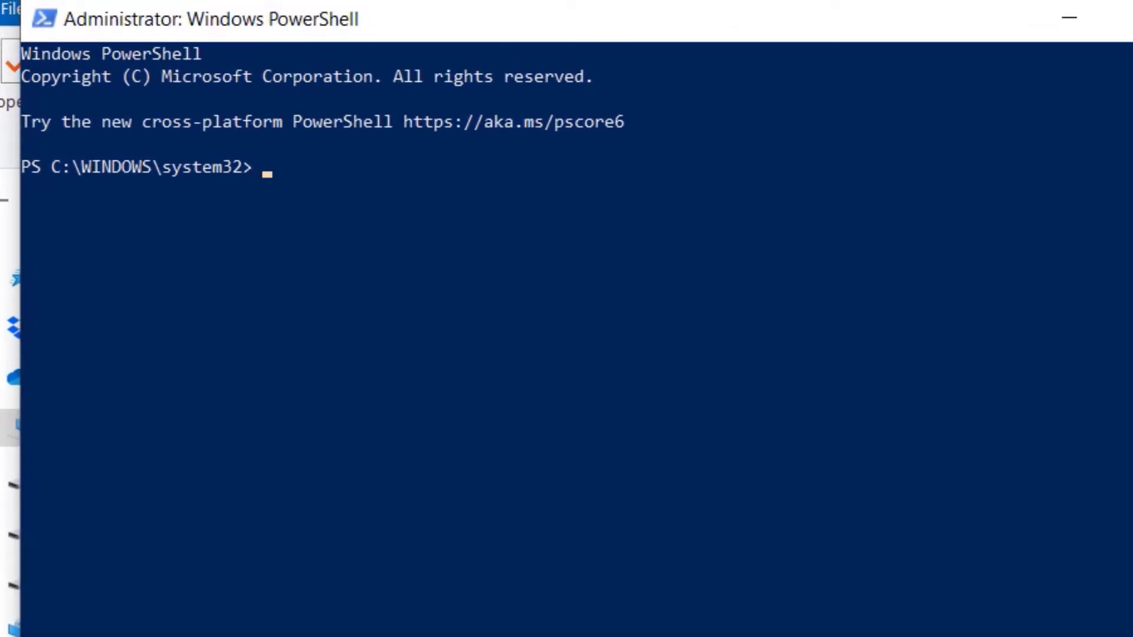
text(diskpart)
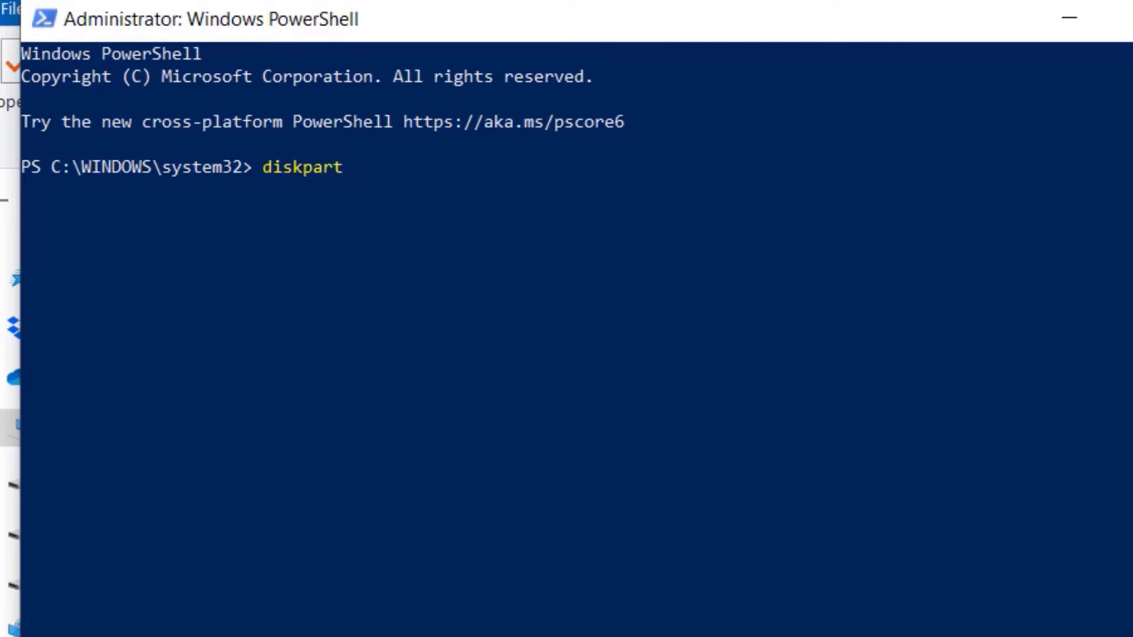
key(Return)
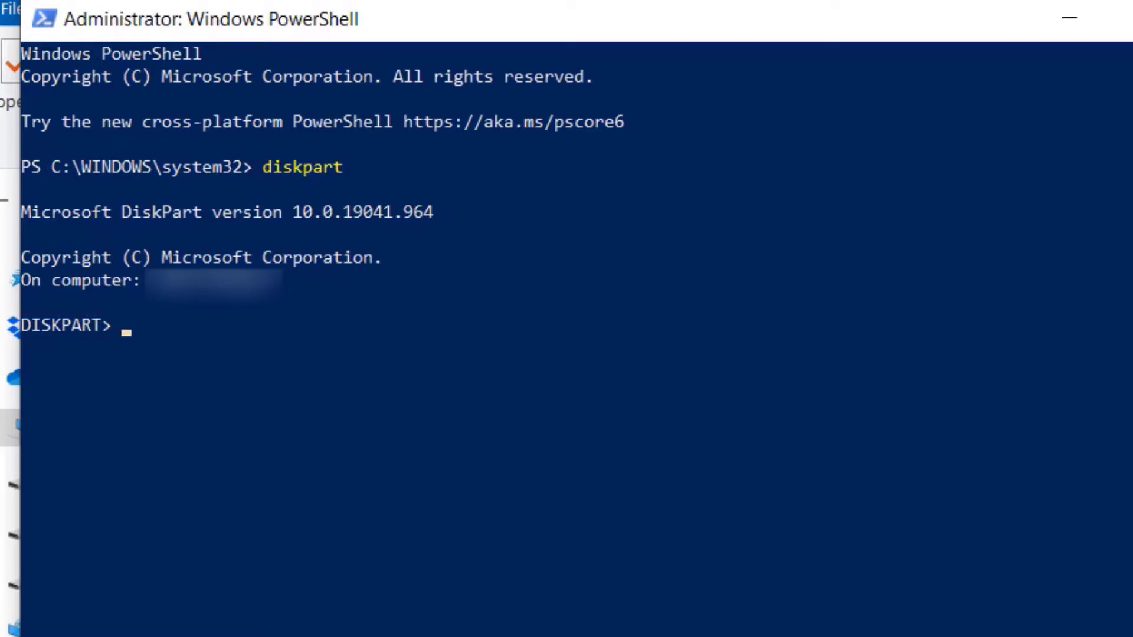
text(list)
text( diks)
key(BackSpace)
key(BackSpace)
text(sk)
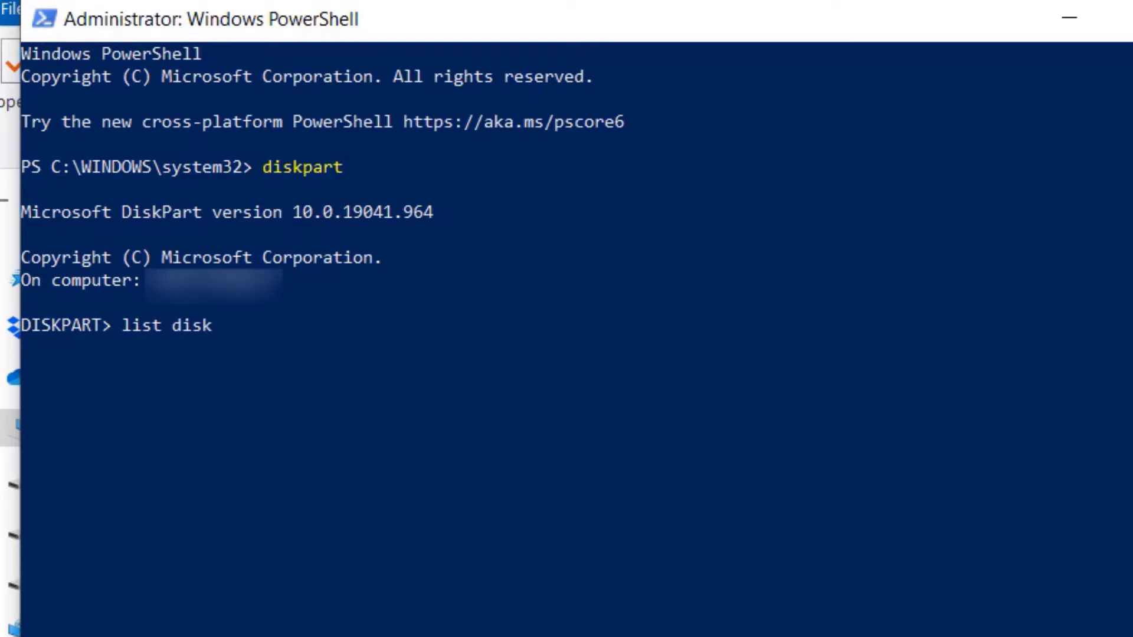
key(Return)
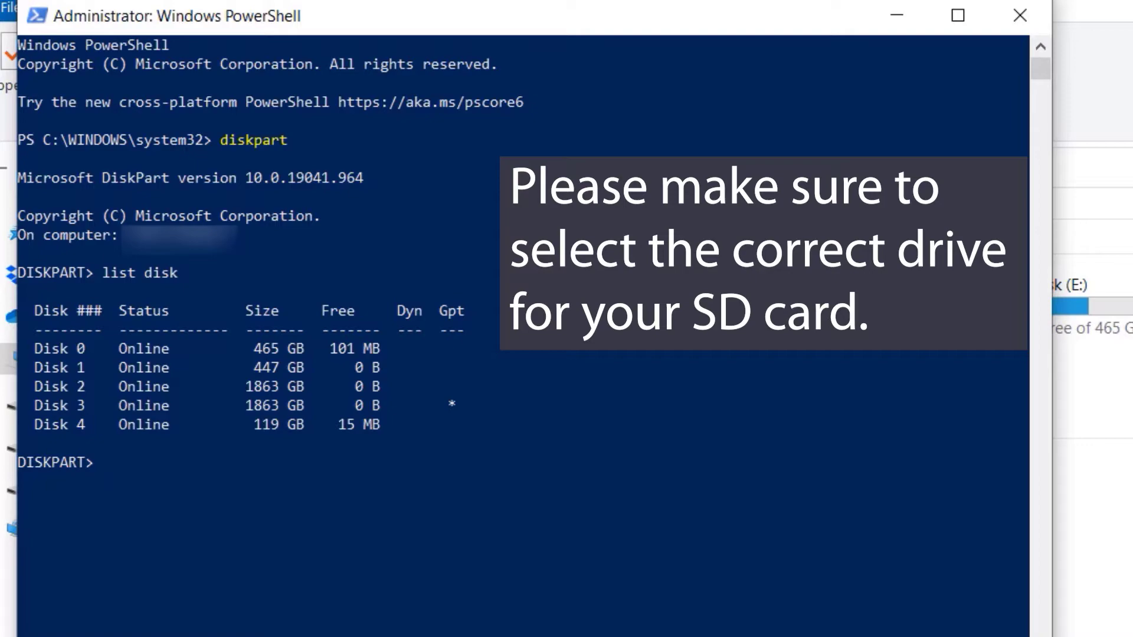
- Select disk 4 and clear its read-only attribute, then close PowerShell
text(select disk 4)
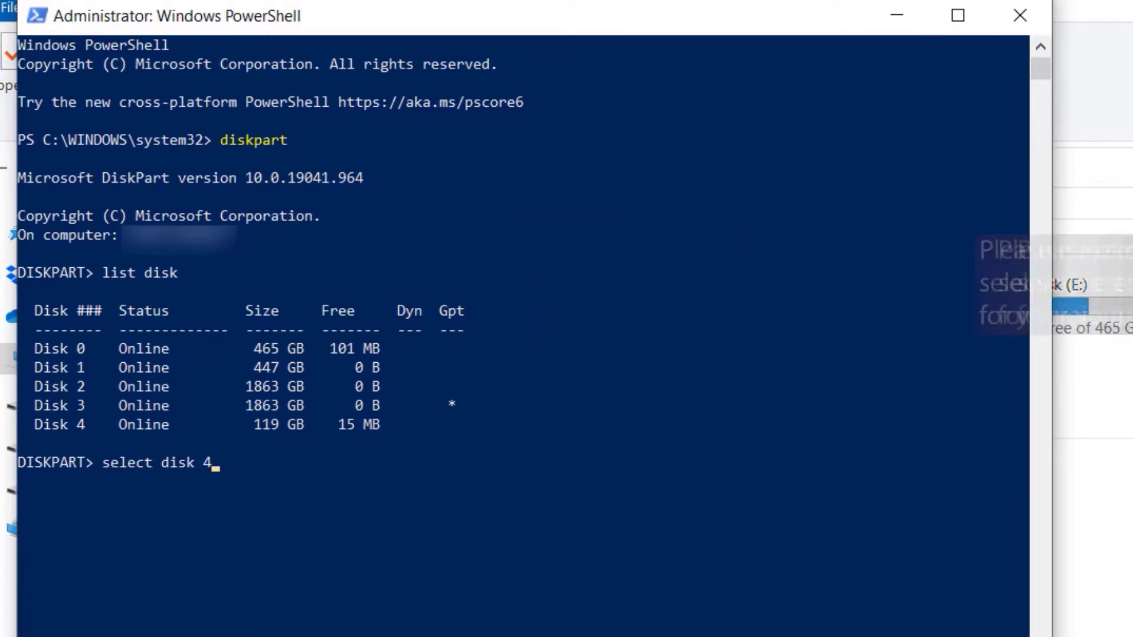
key(Return)
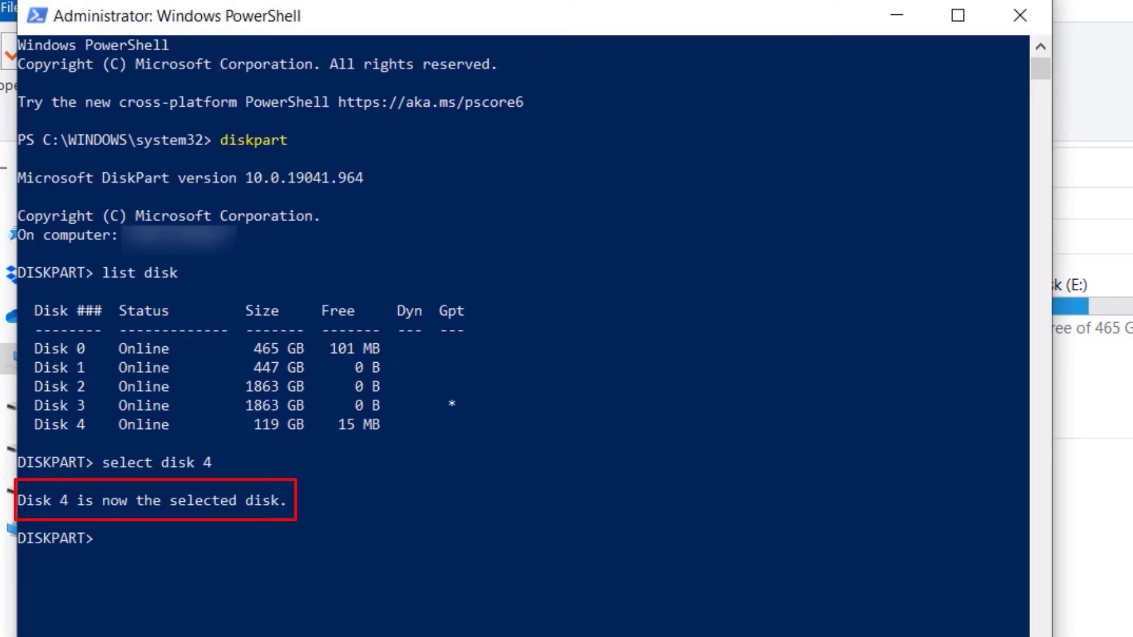
text(attri)
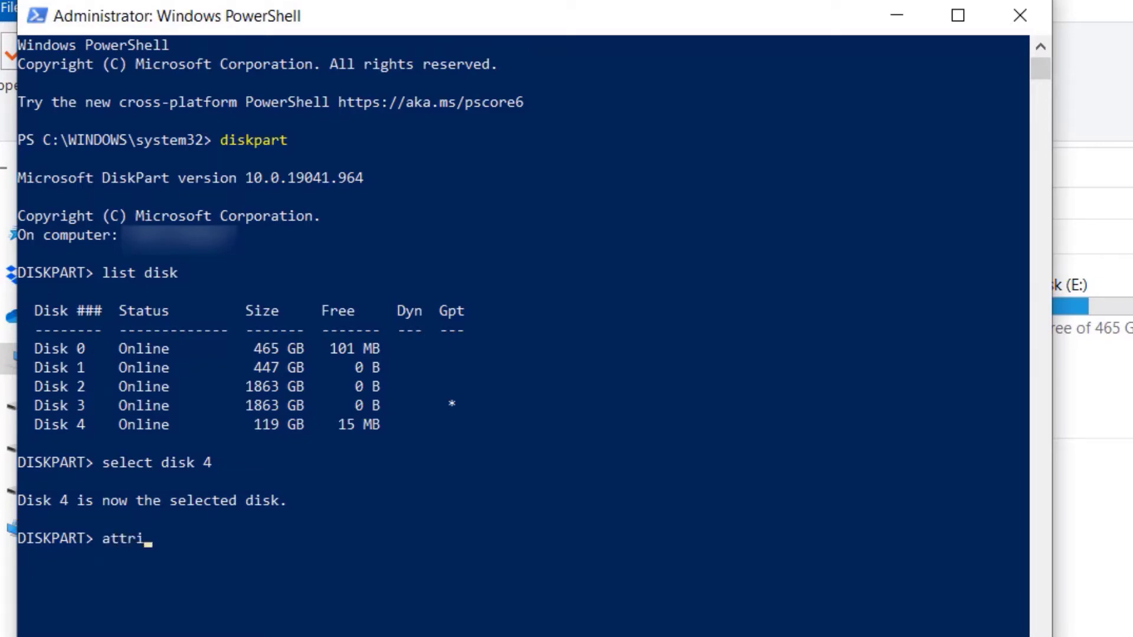
text(butes disk cl)
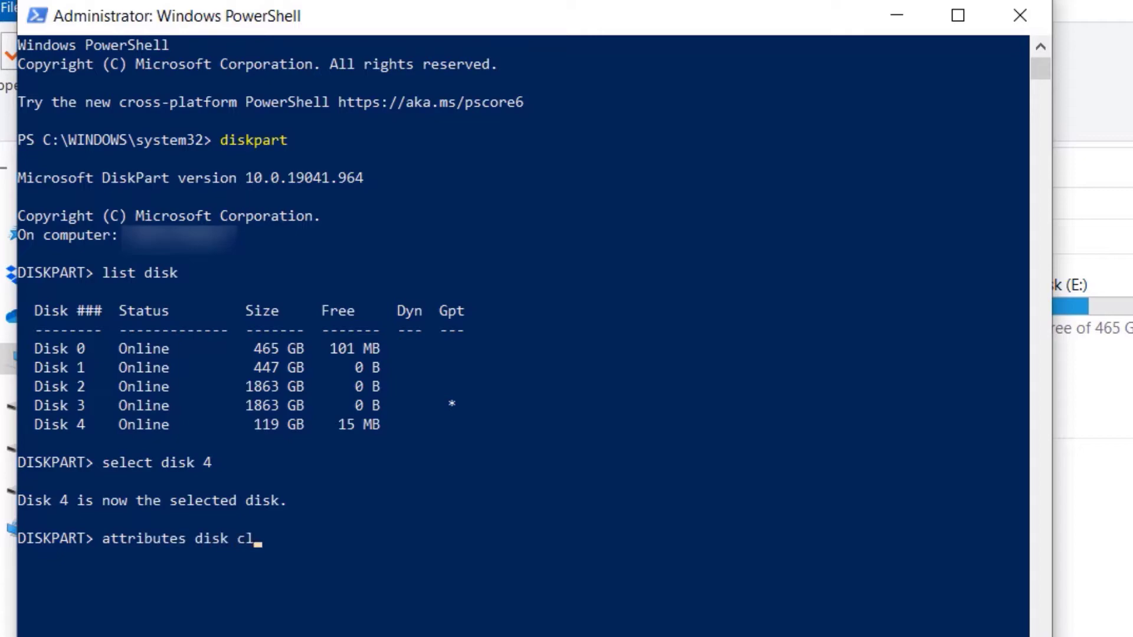
text(ear readonly)
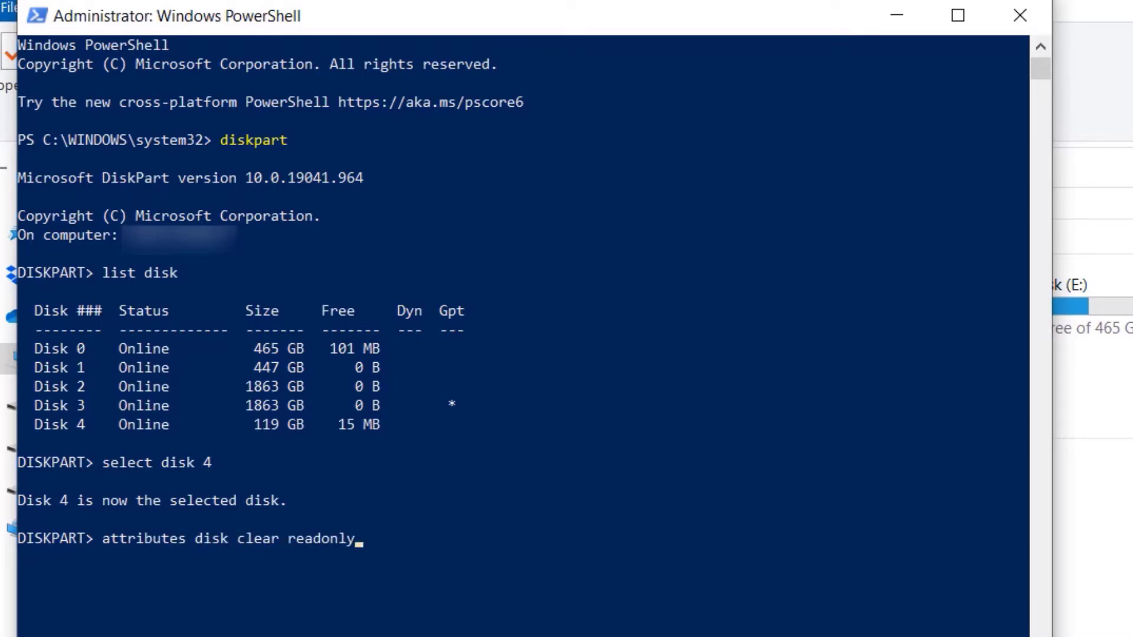
key(Return)
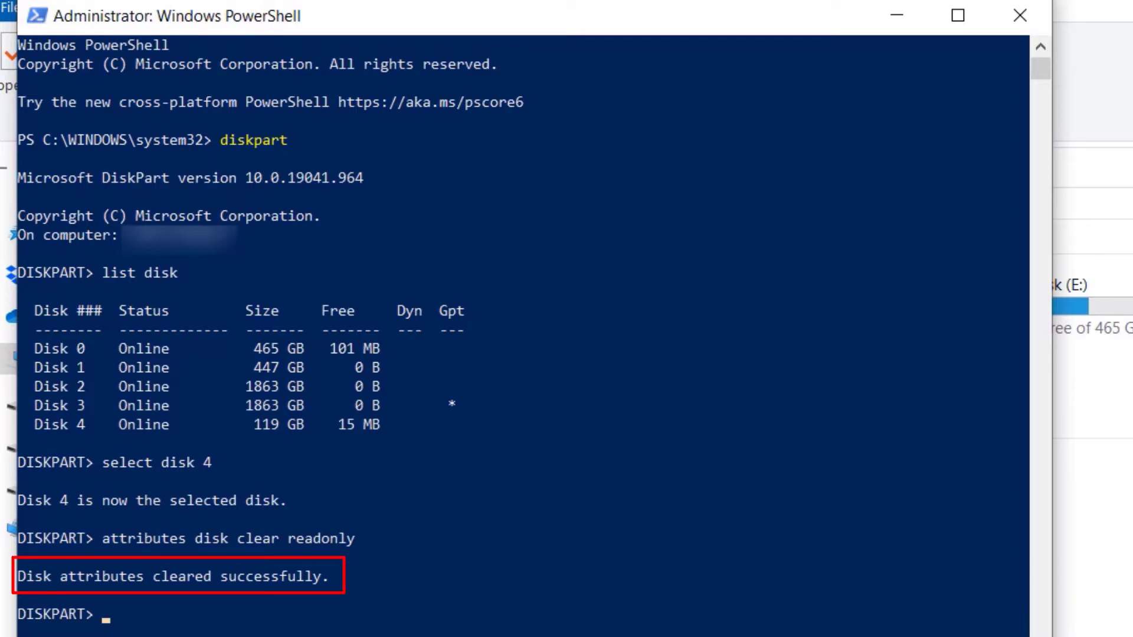
click(1017, 18)
- Show the Start menu's Sleep, Shut down and Restart power options
click(18, 624)
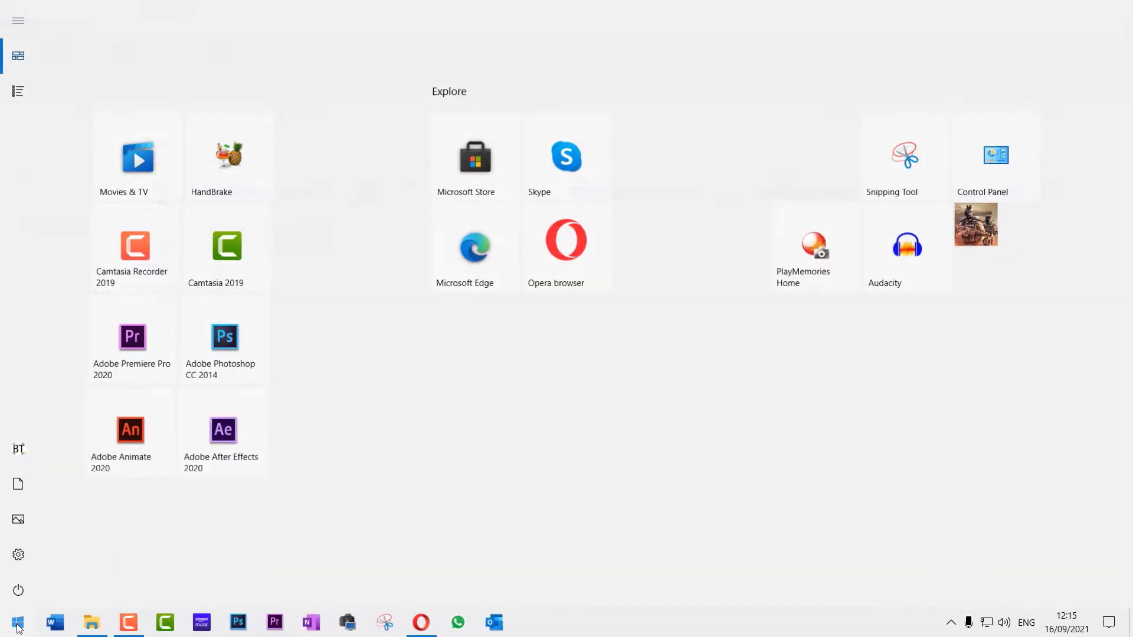
click(20, 590)
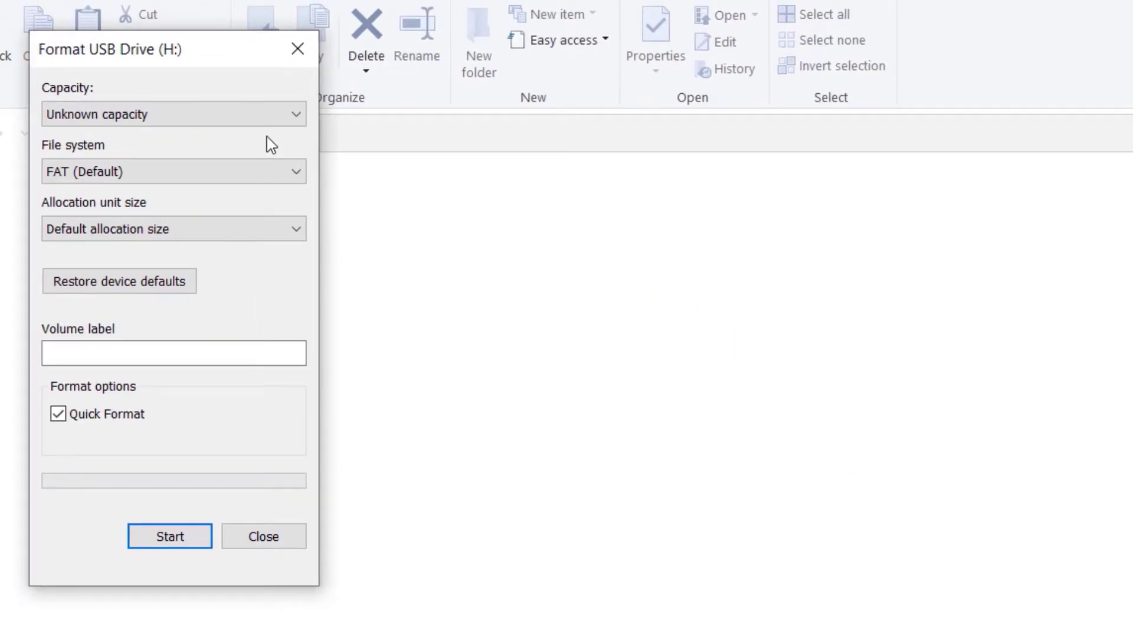
- Quick-format USB Drive (H:) as FAT with Unknown capacity, confirm, and dismiss the failure message
click(242, 118)
click(243, 133)
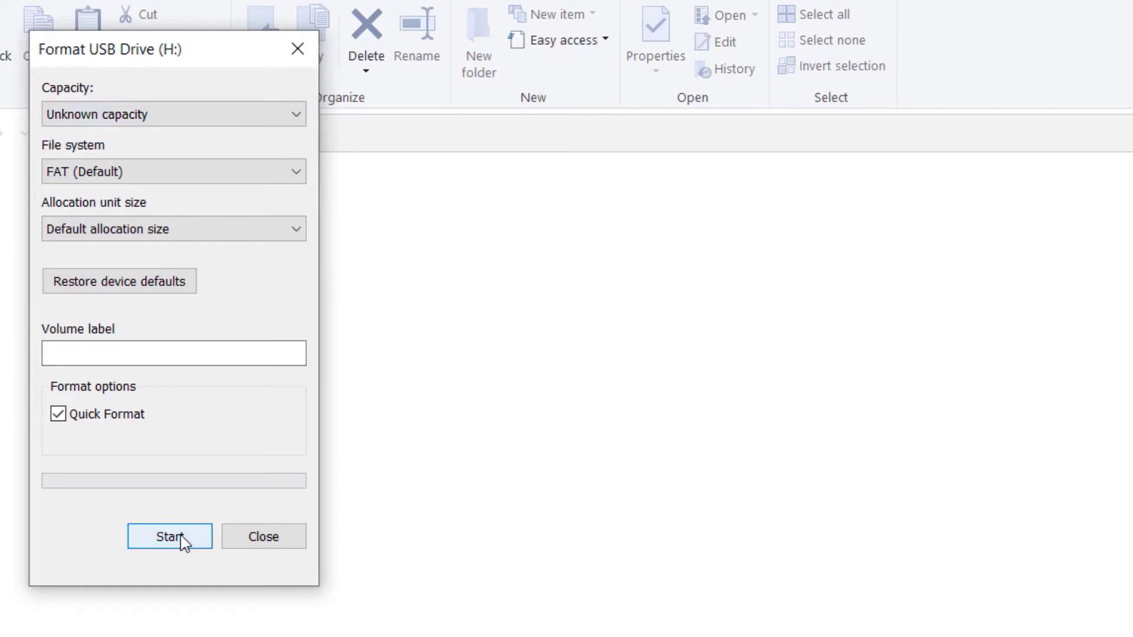
click(177, 537)
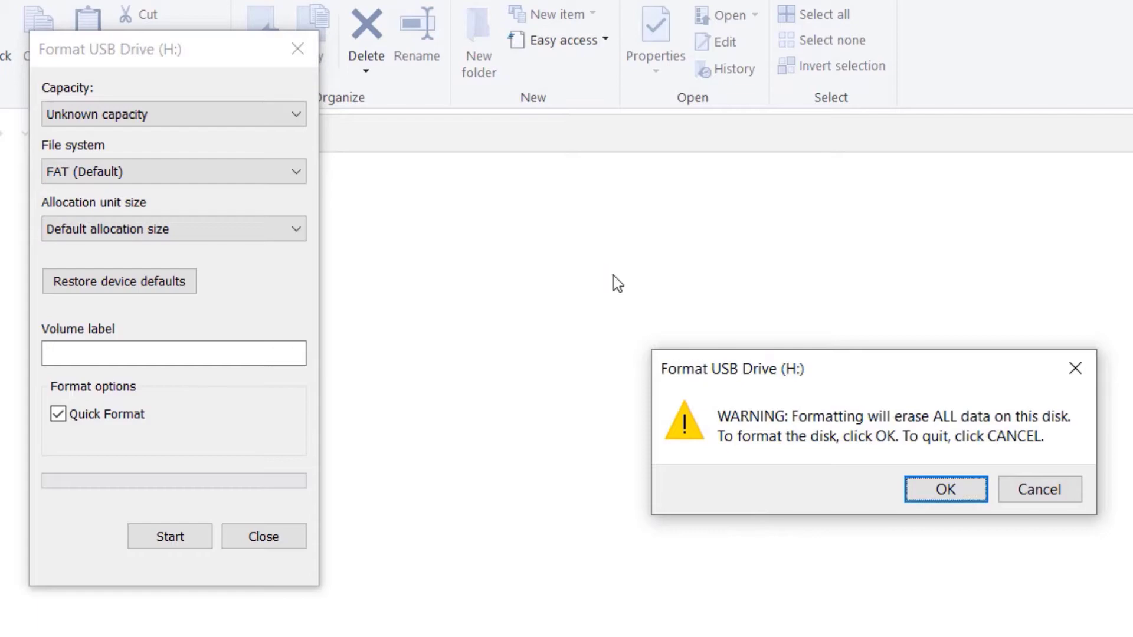
click(943, 492)
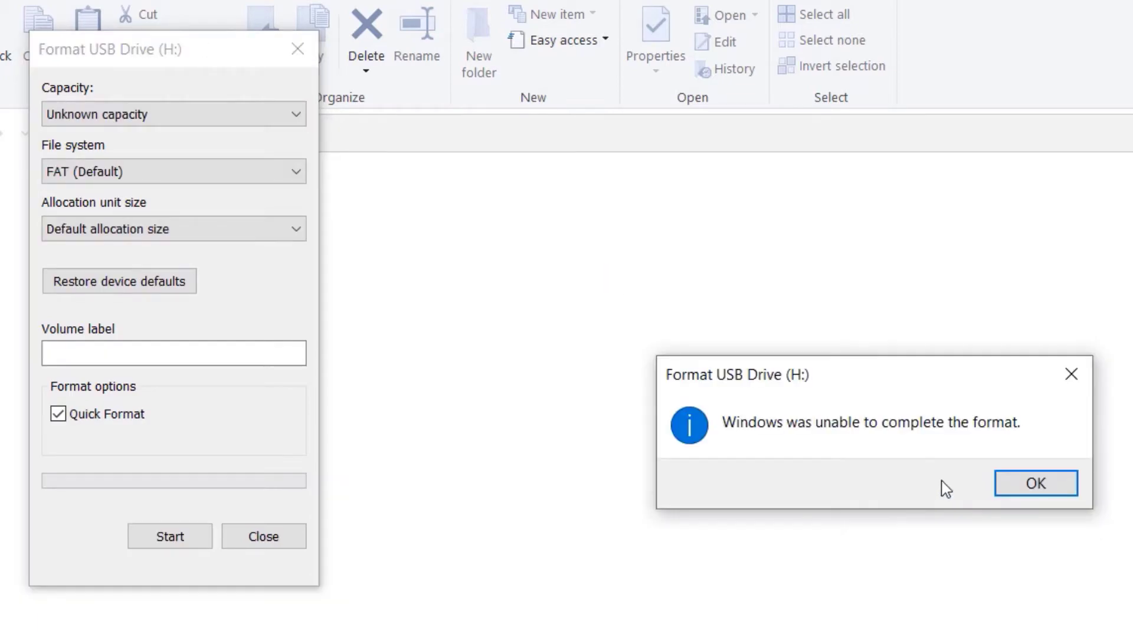
click(1010, 486)
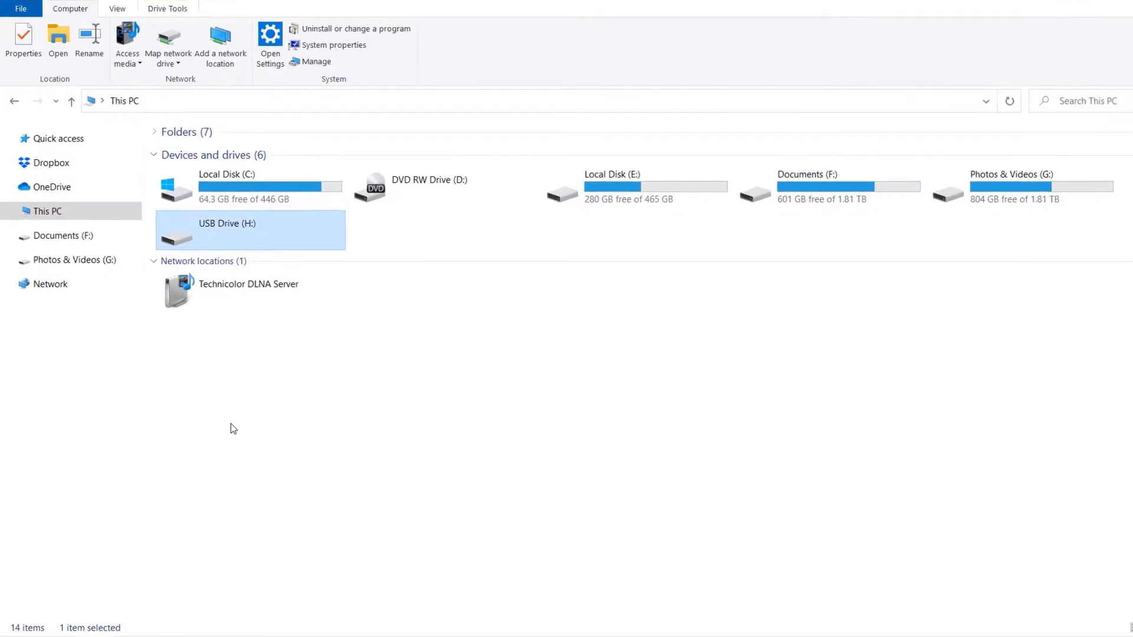
- Open Disk Management and select the 119.08 GB unallocated space on Disk 4
right_click(24, 617)
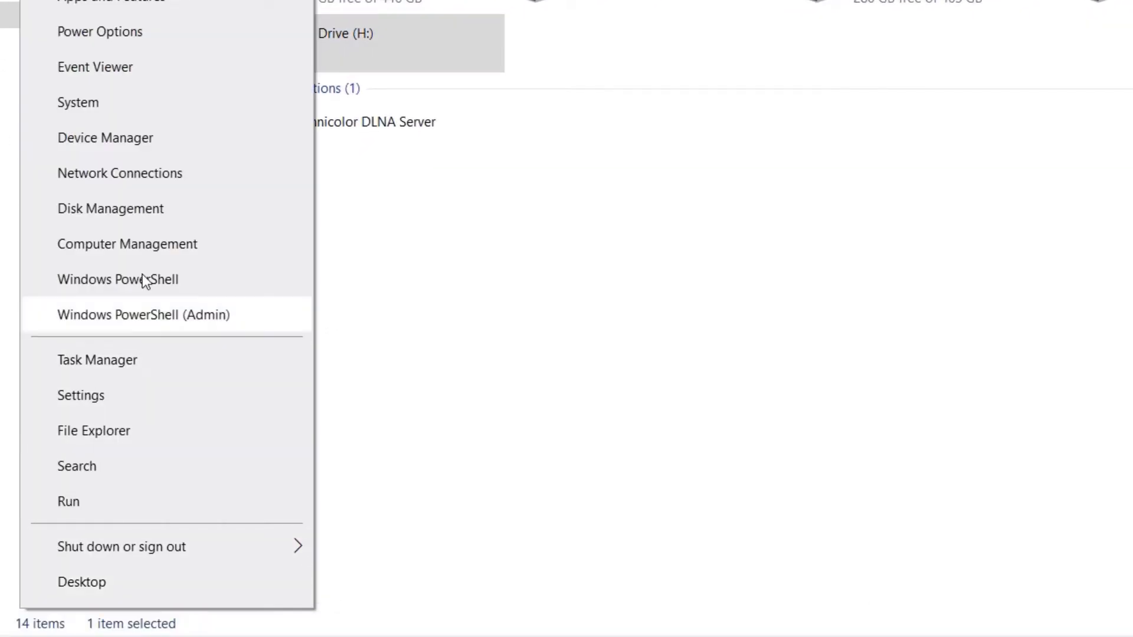
click(139, 209)
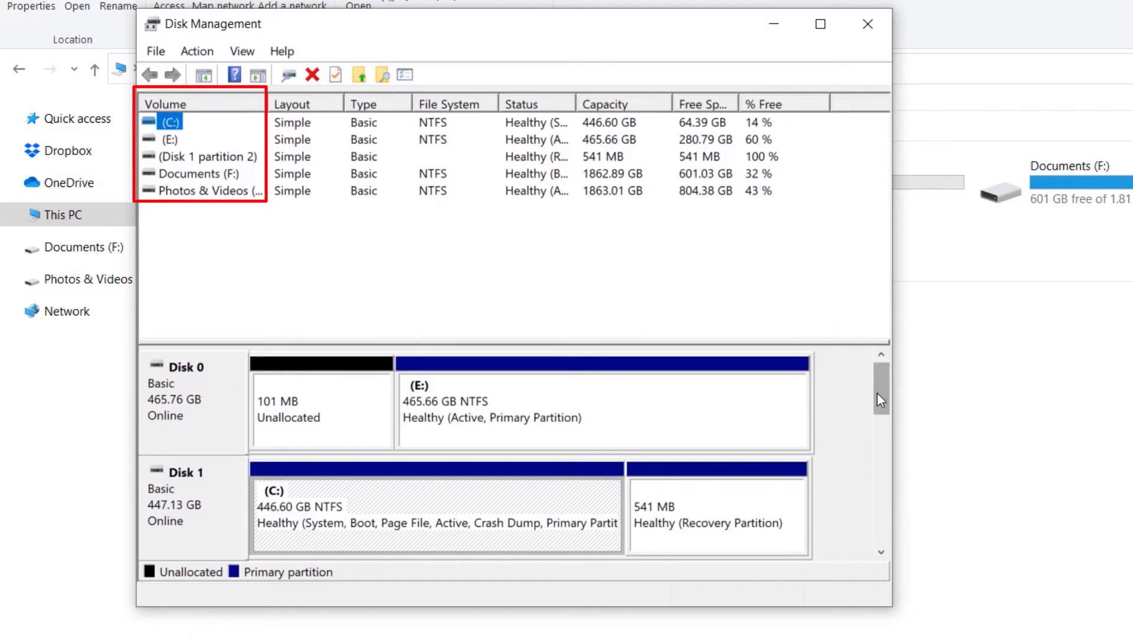
drag(878, 394, 875, 620)
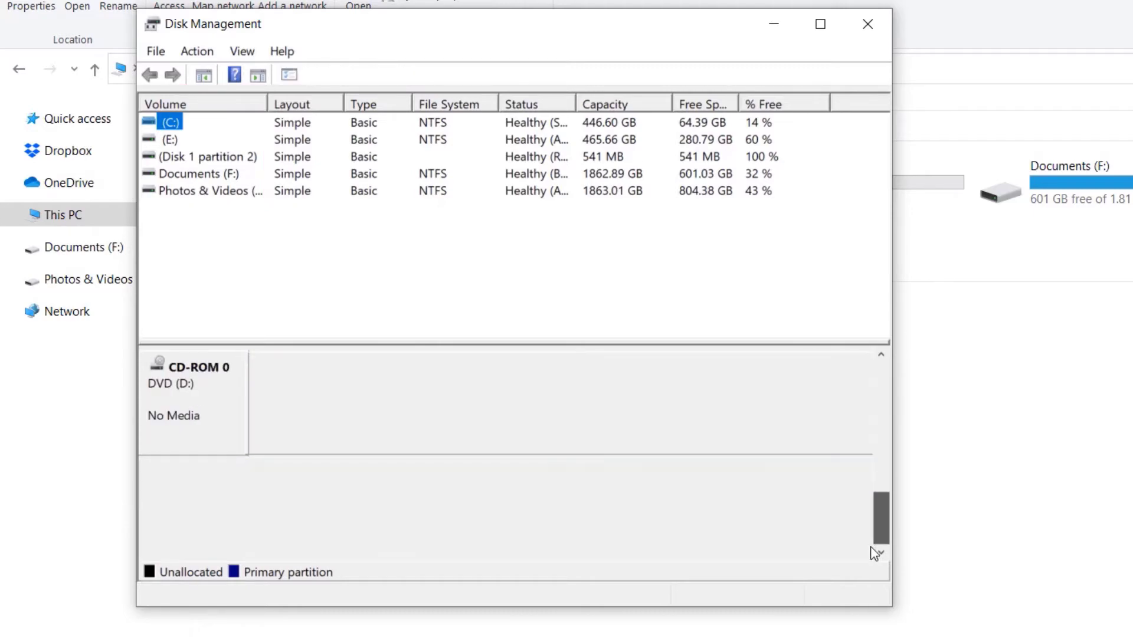
click(490, 414)
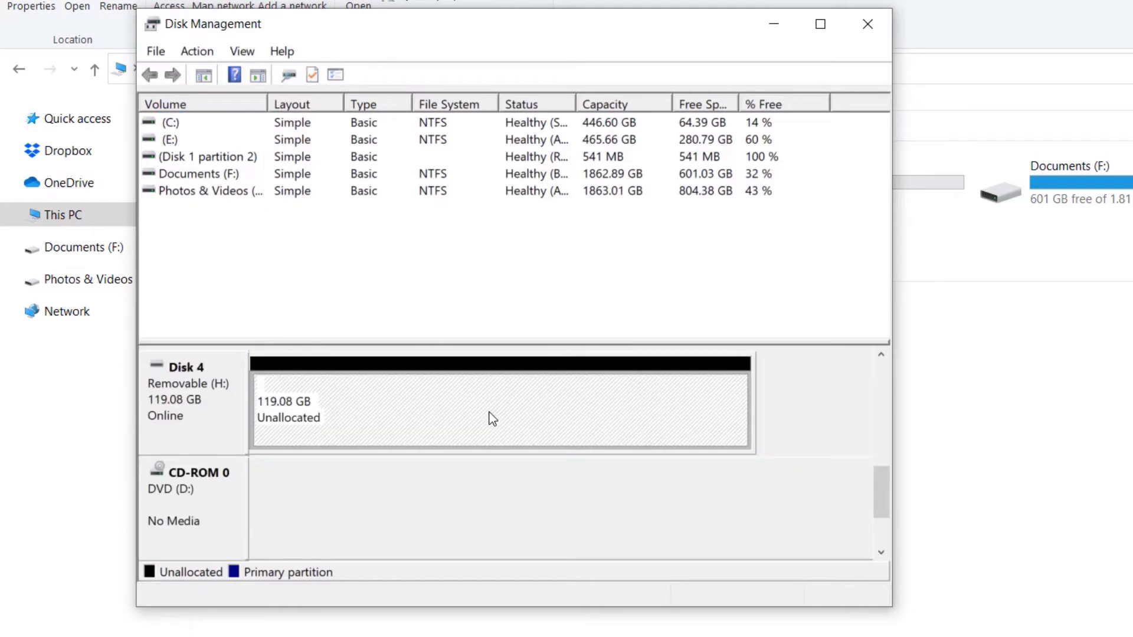
- Create a 121940 MB NTFS simple volume labelled New Volume on Disk 4 with the suggested letter
right_click(363, 392)
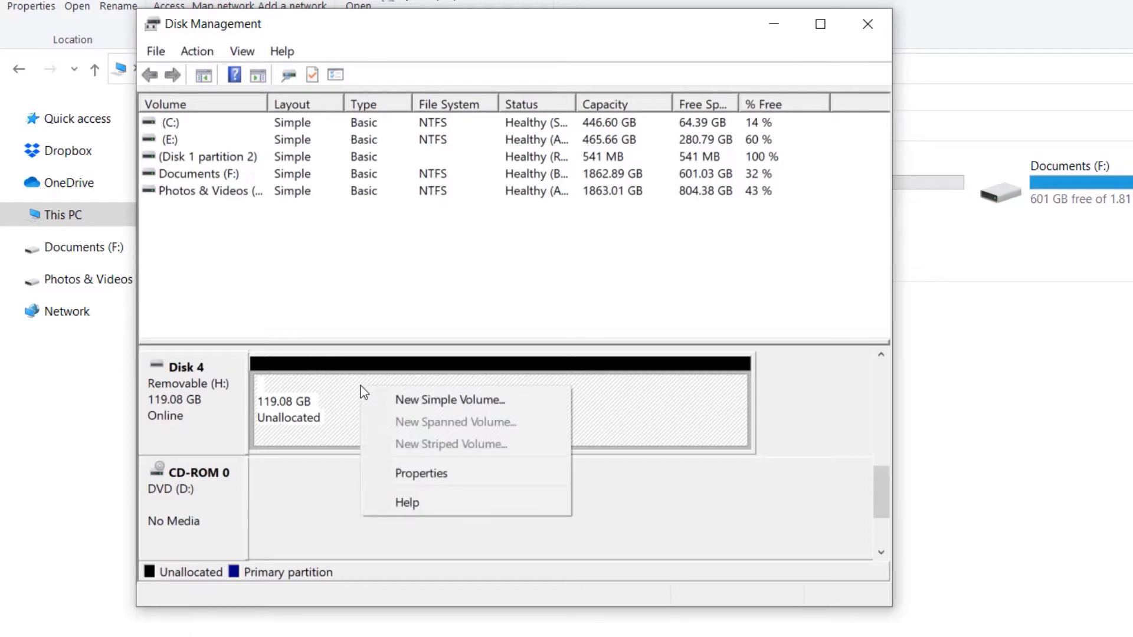
click(427, 401)
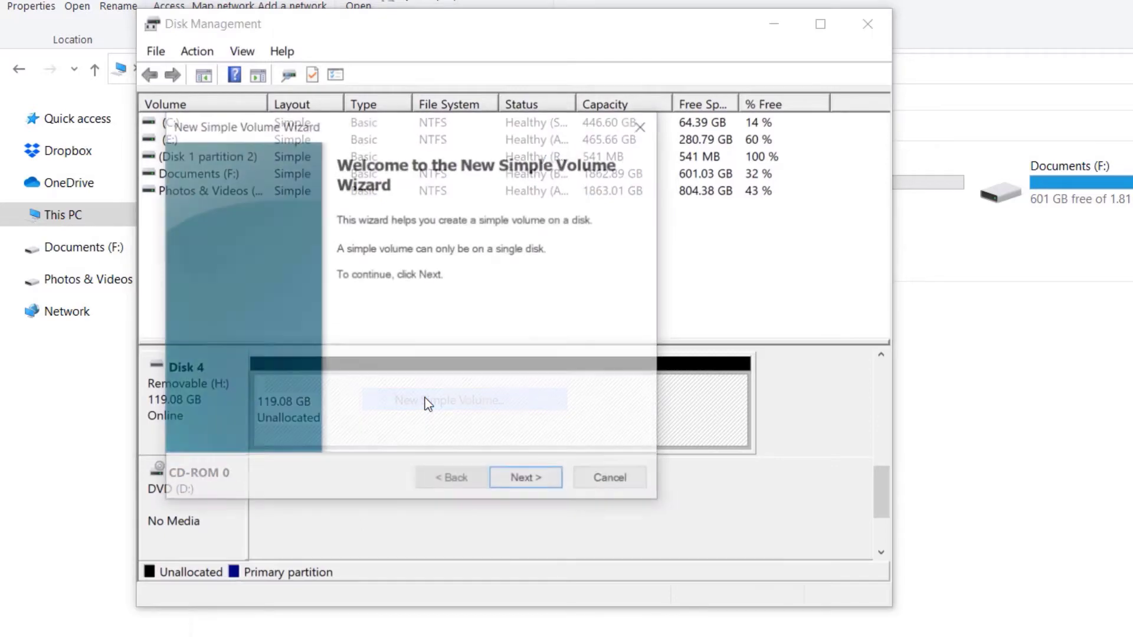
click(520, 482)
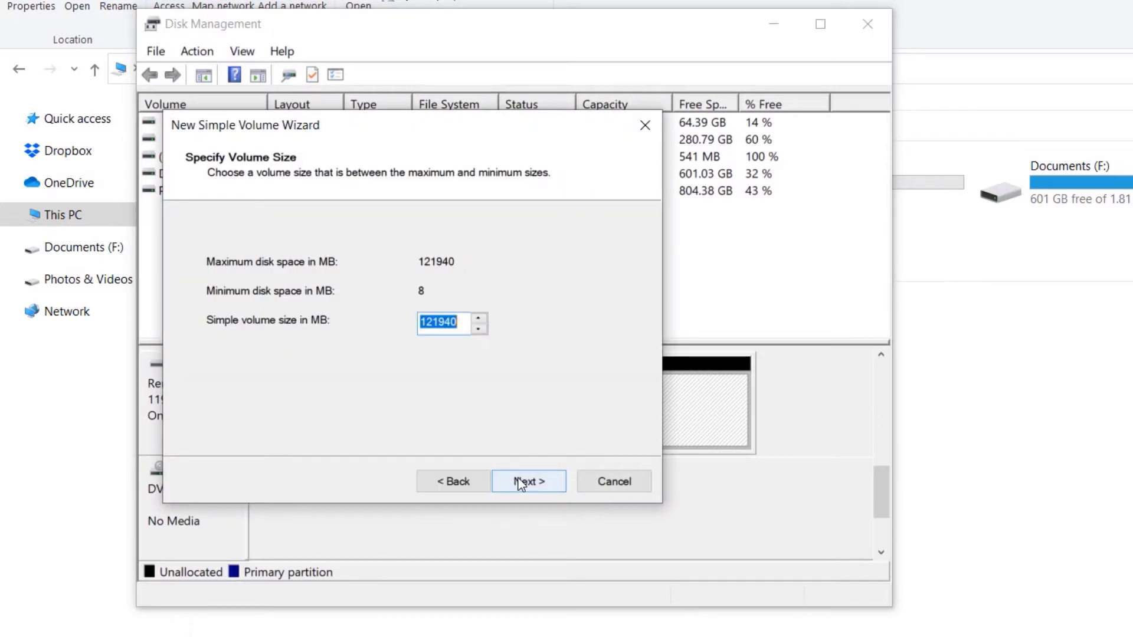
click(520, 481)
click(519, 482)
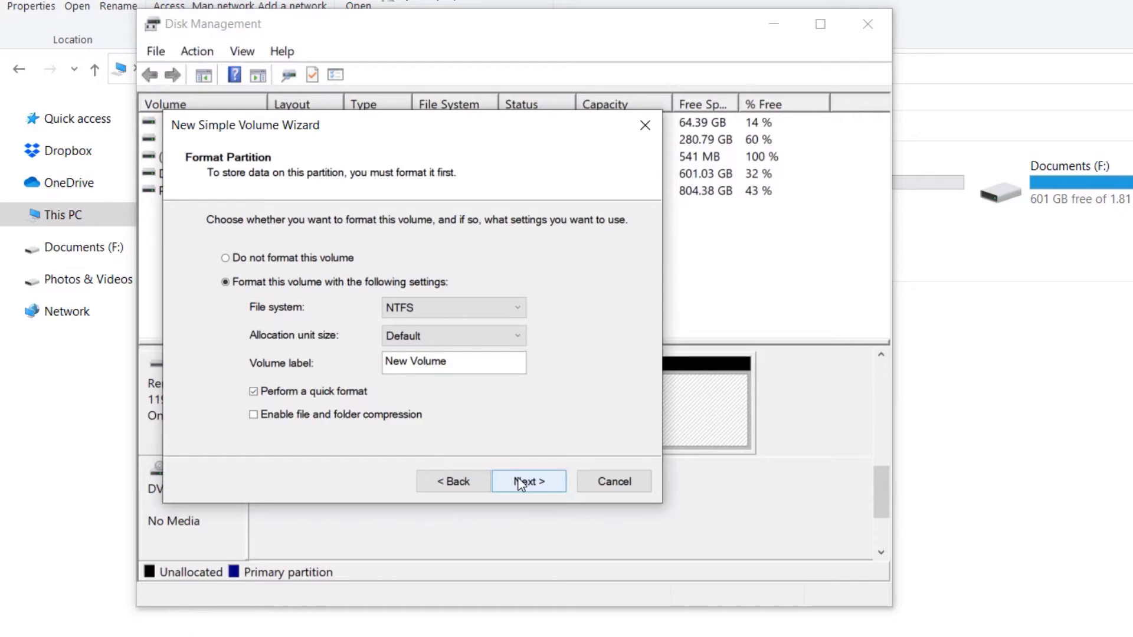
click(519, 482)
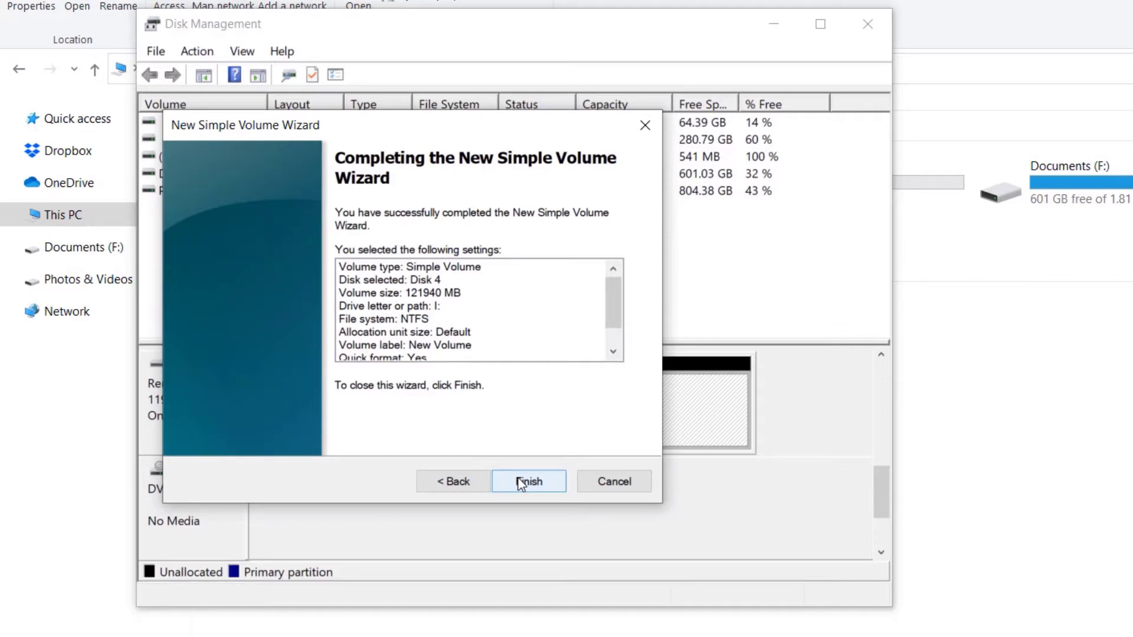
scroll(551, 311, down, 2)
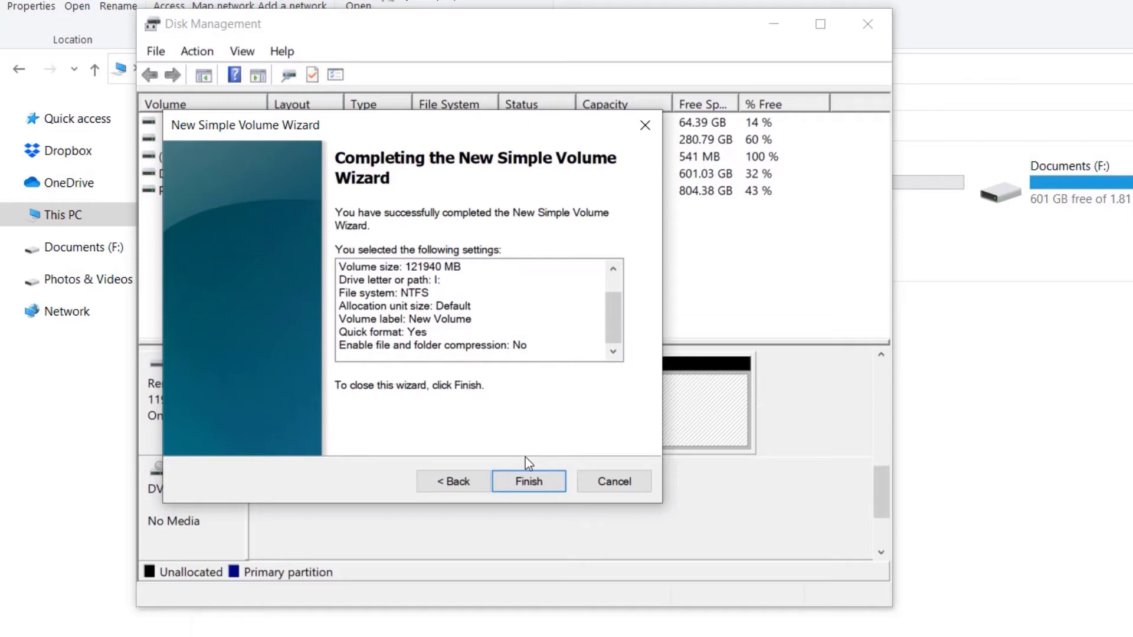
click(529, 485)
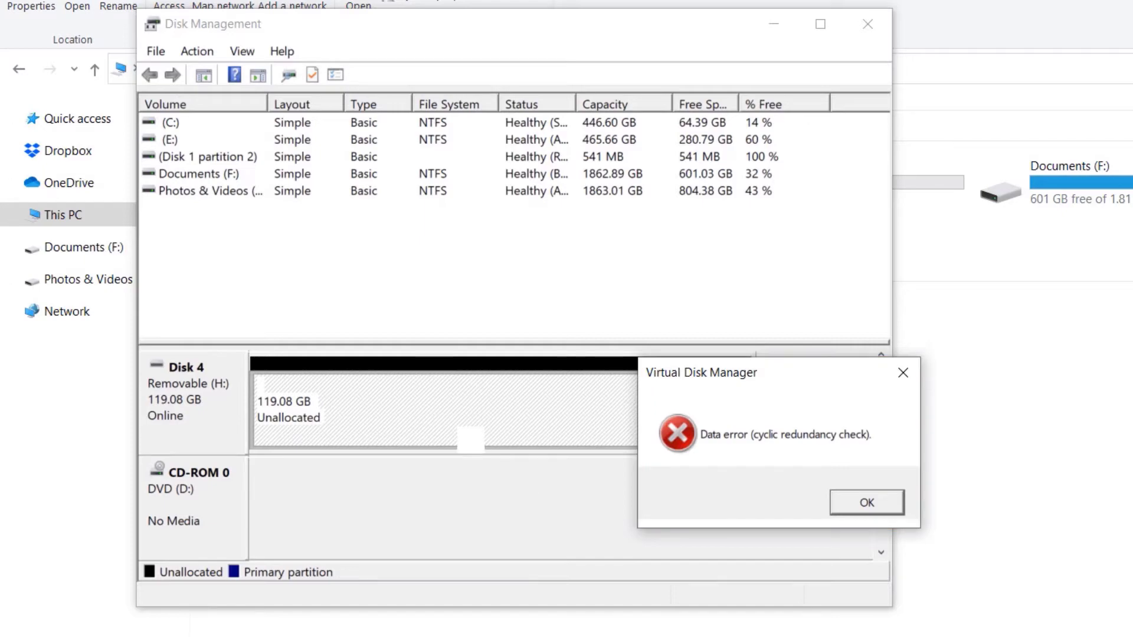
- Dismiss the CRC error, then format (H:) as FAT32, default allocation size, label New Volume
key(Return)
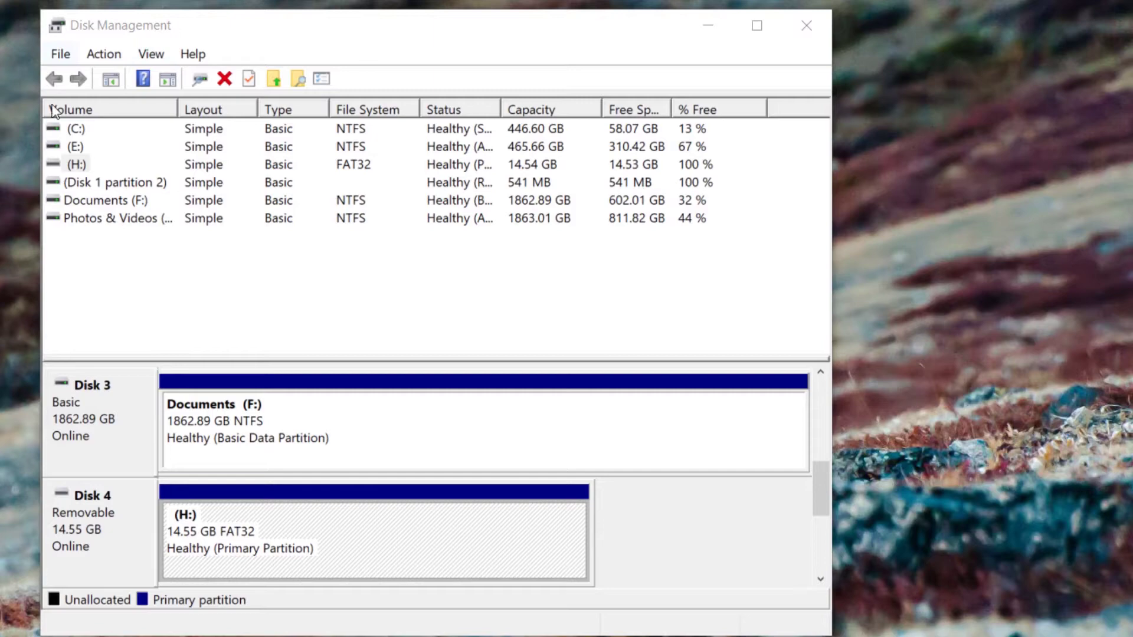
click(78, 164)
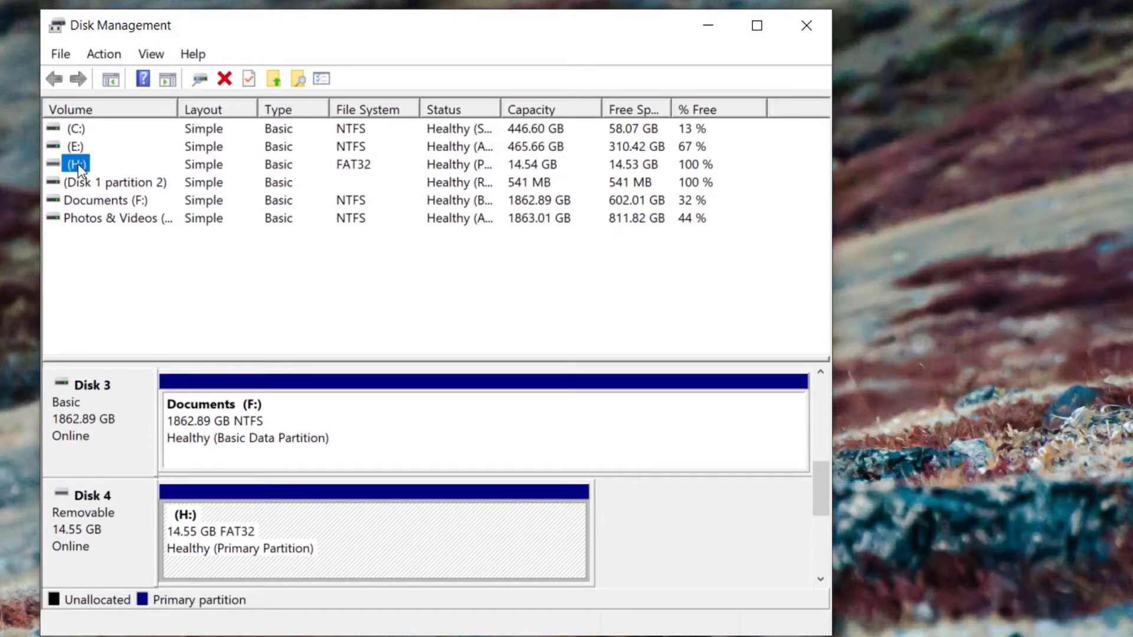
right_click(63, 161)
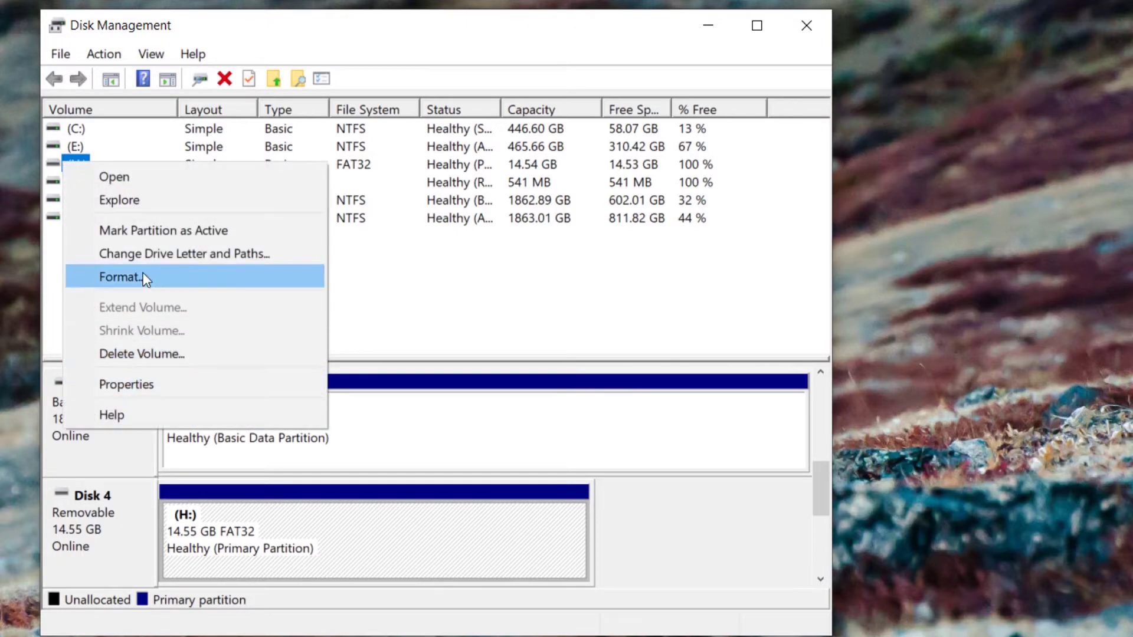
click(162, 282)
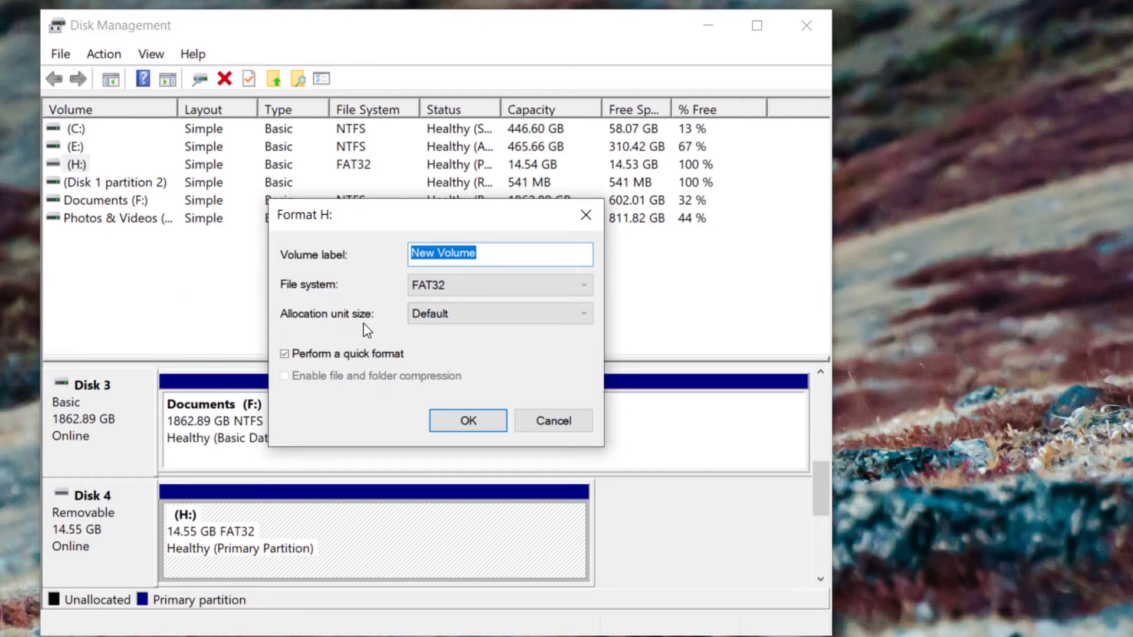
click(465, 321)
click(465, 320)
click(477, 292)
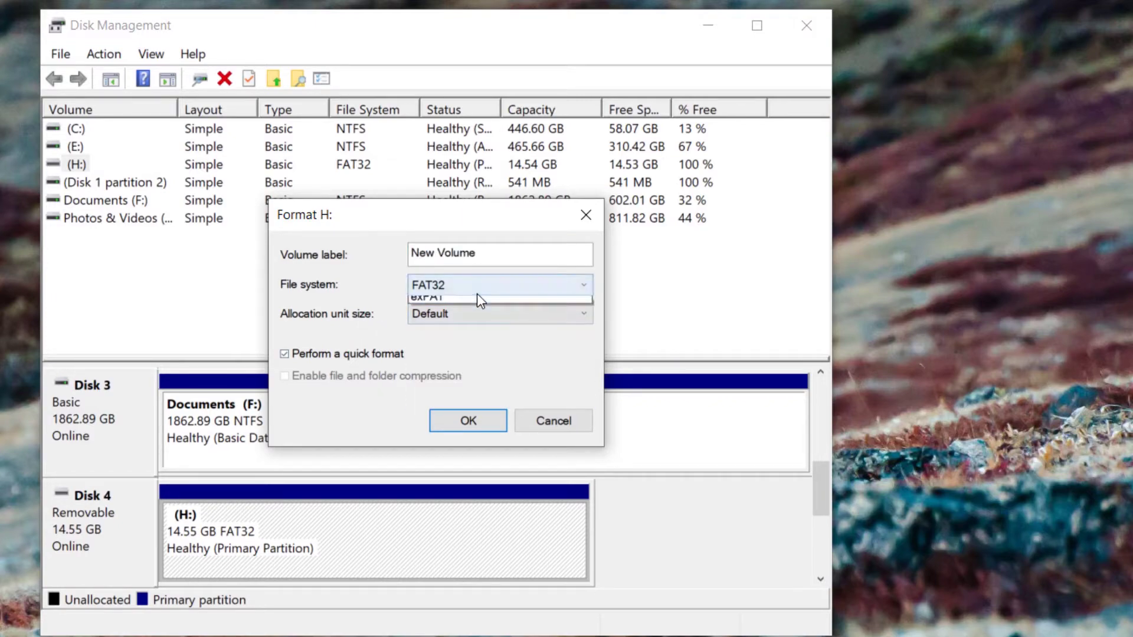
click(477, 292)
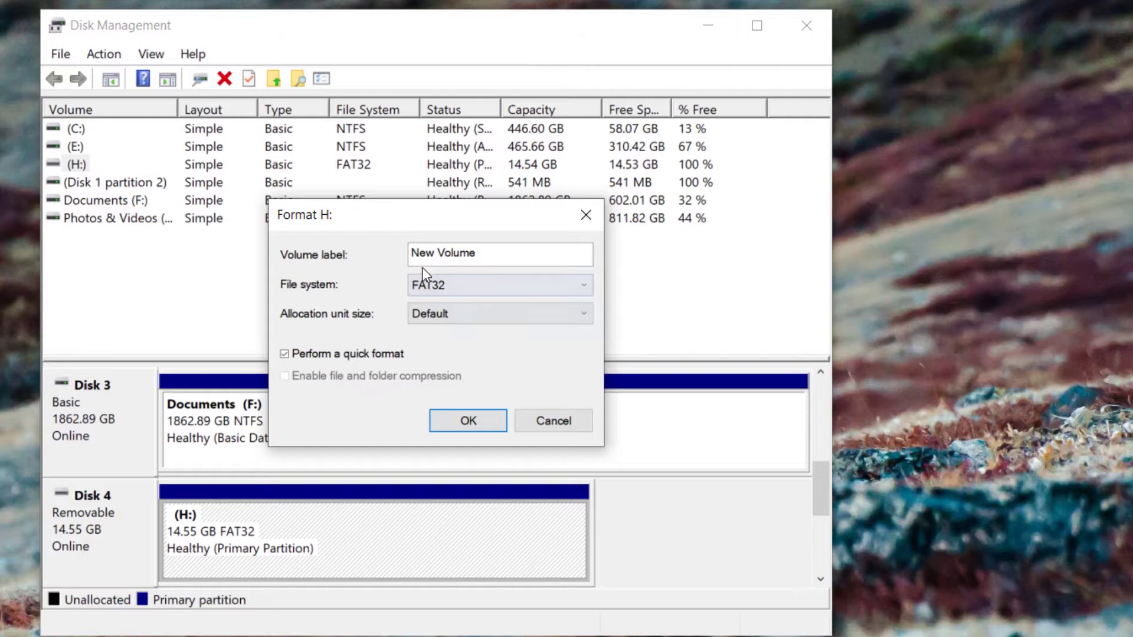
click(444, 253)
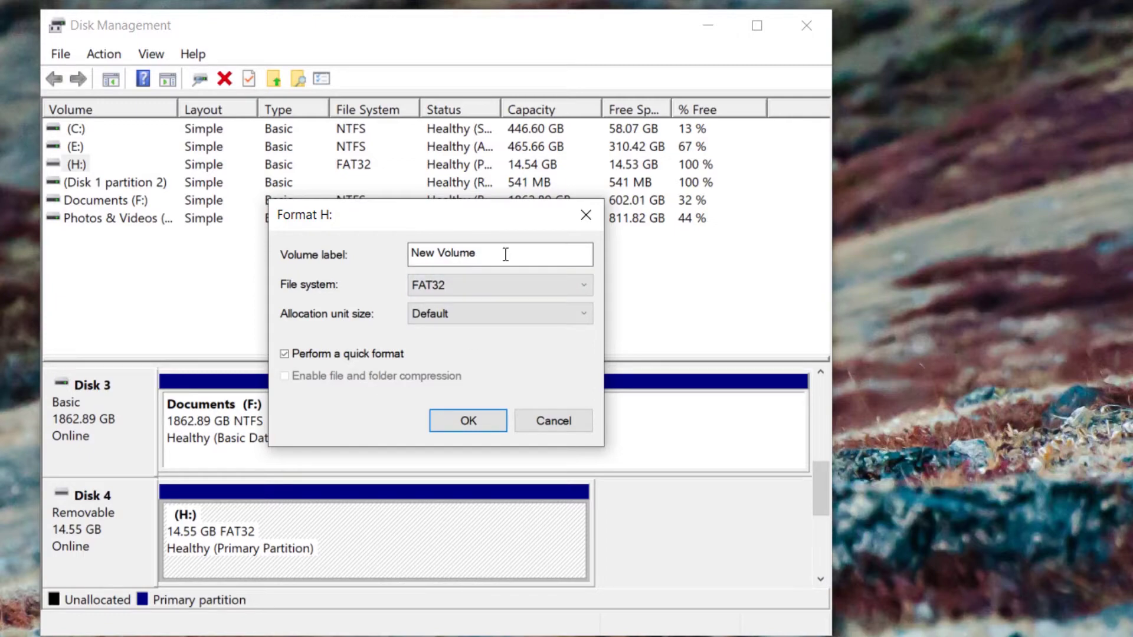
click(485, 421)
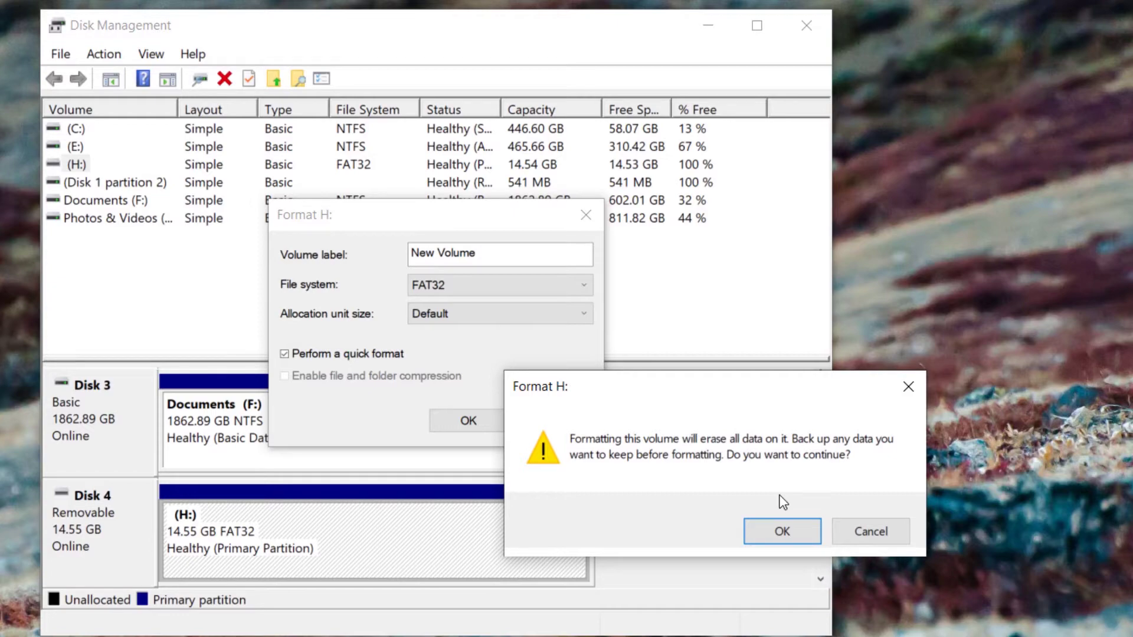
click(809, 533)
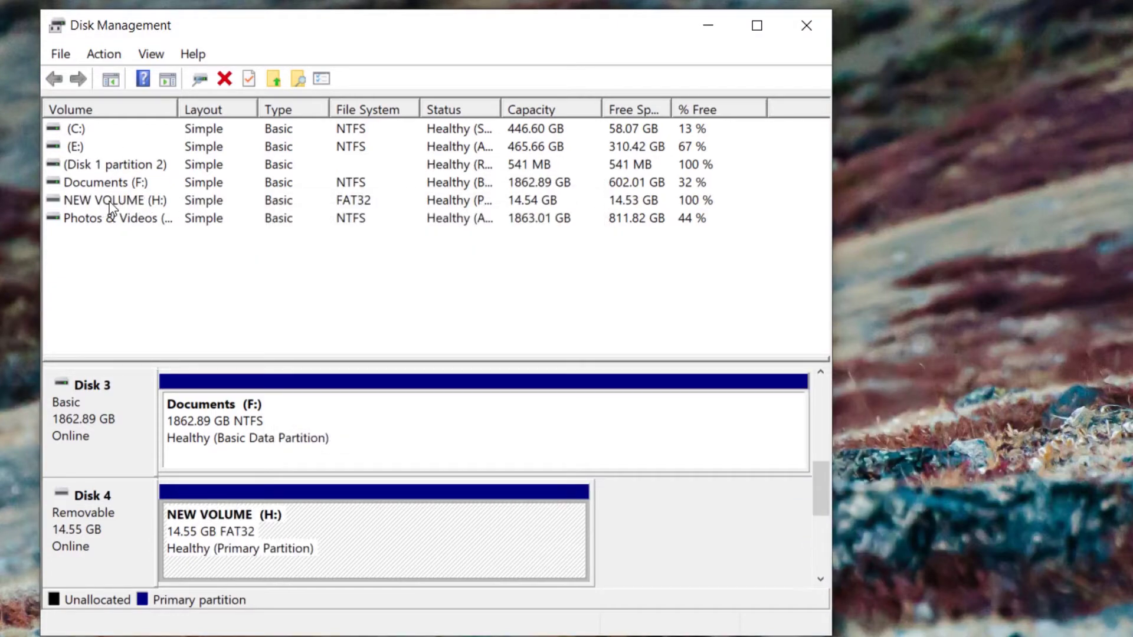
click(112, 204)
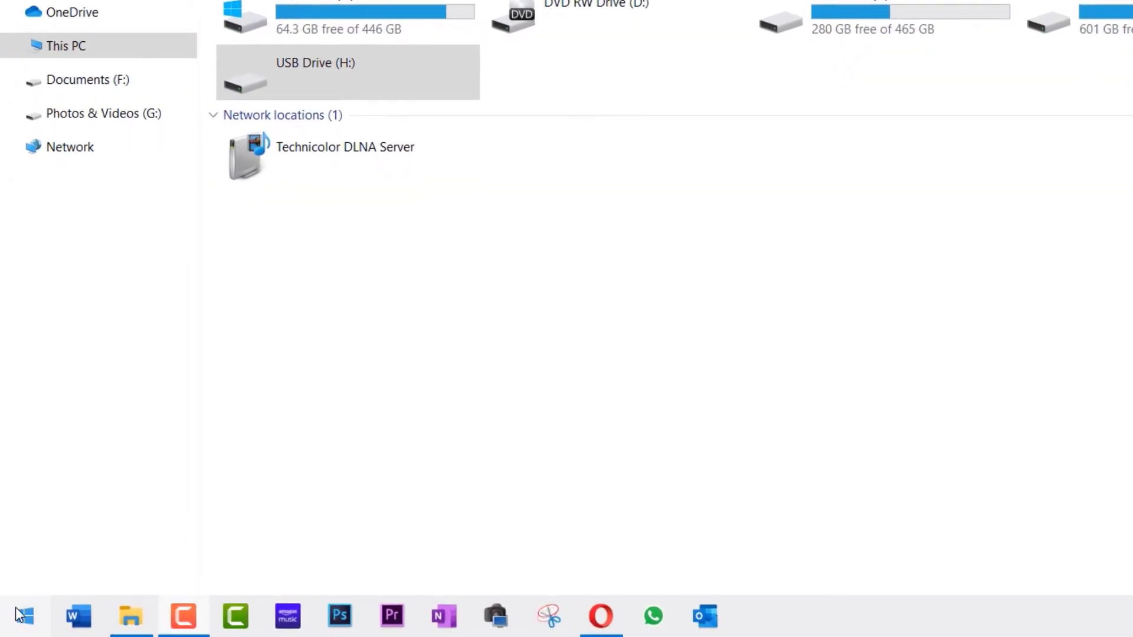
- Run diskpart in an administrator PowerShell, list the disks and select disk 4
right_click(19, 616)
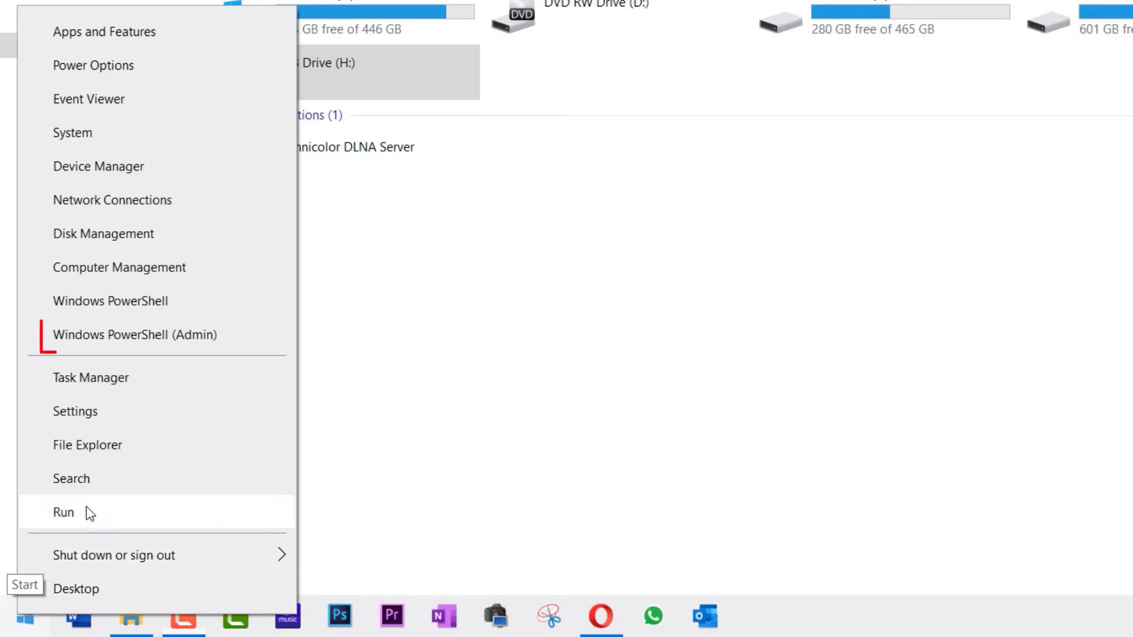
click(152, 339)
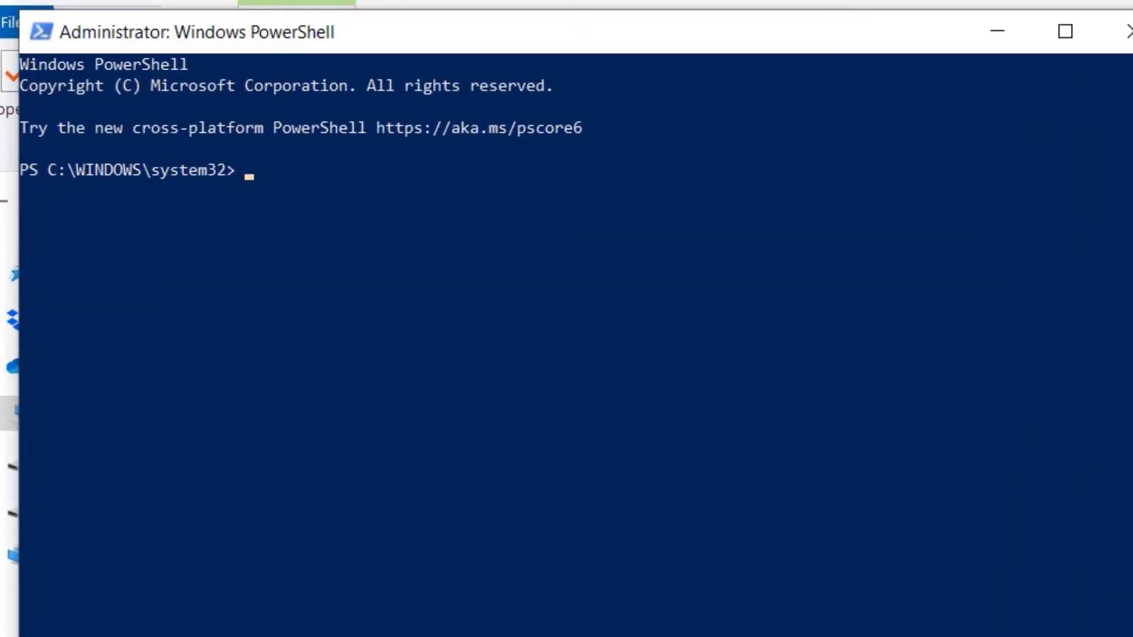
text(diskpart)
key(Return)
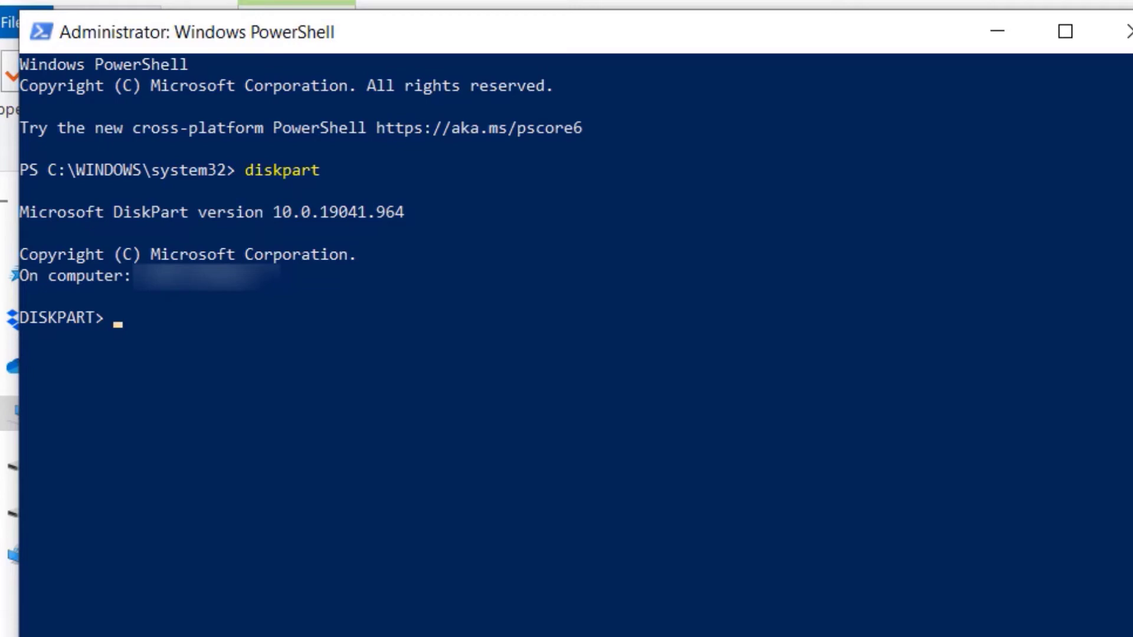
click(521, 420)
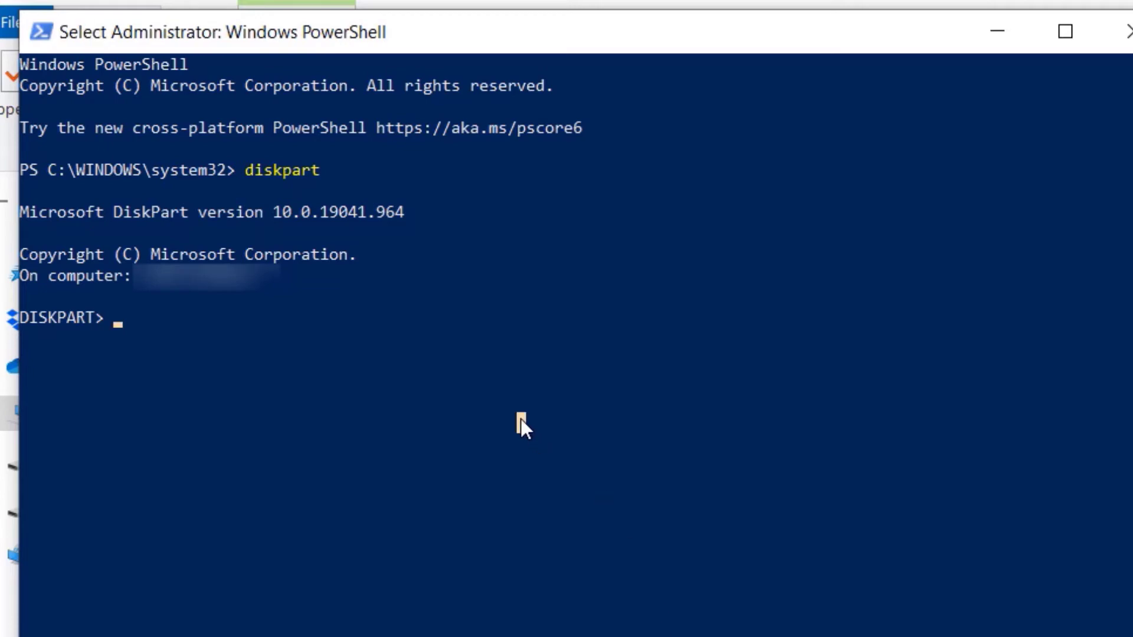
text(list)
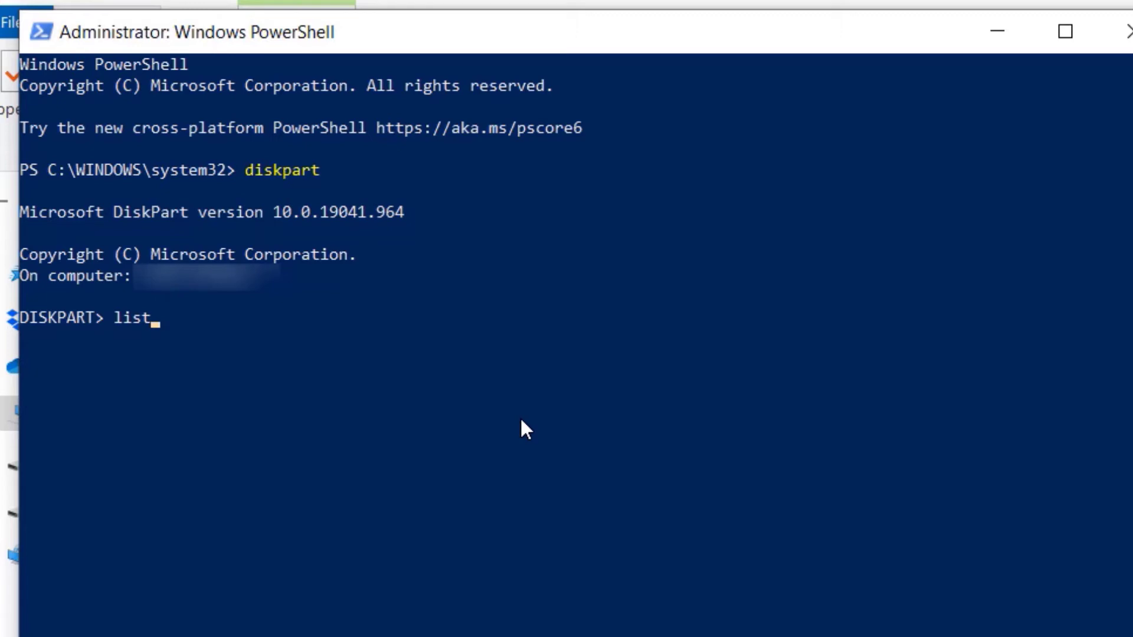
text( disk)
key(Return)
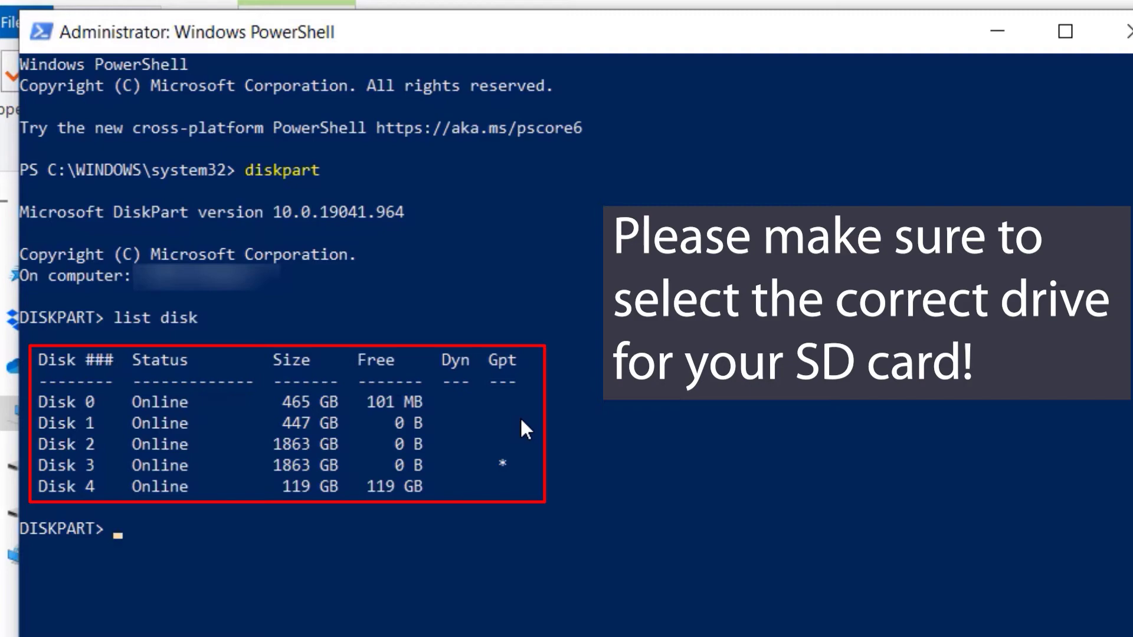
text(select disk)
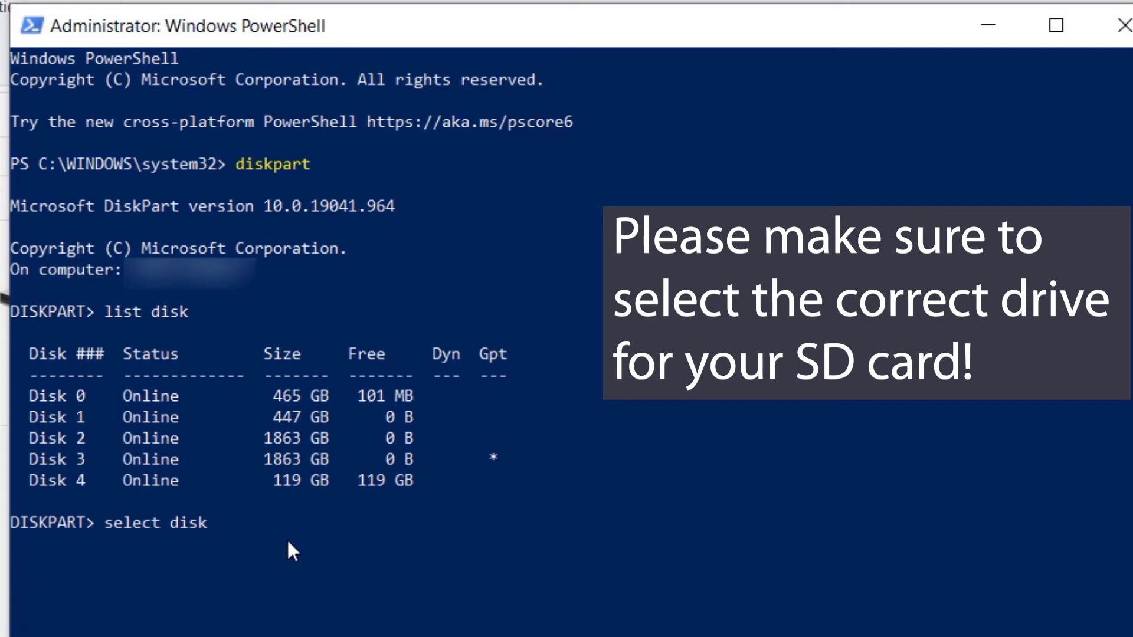
text( 4)
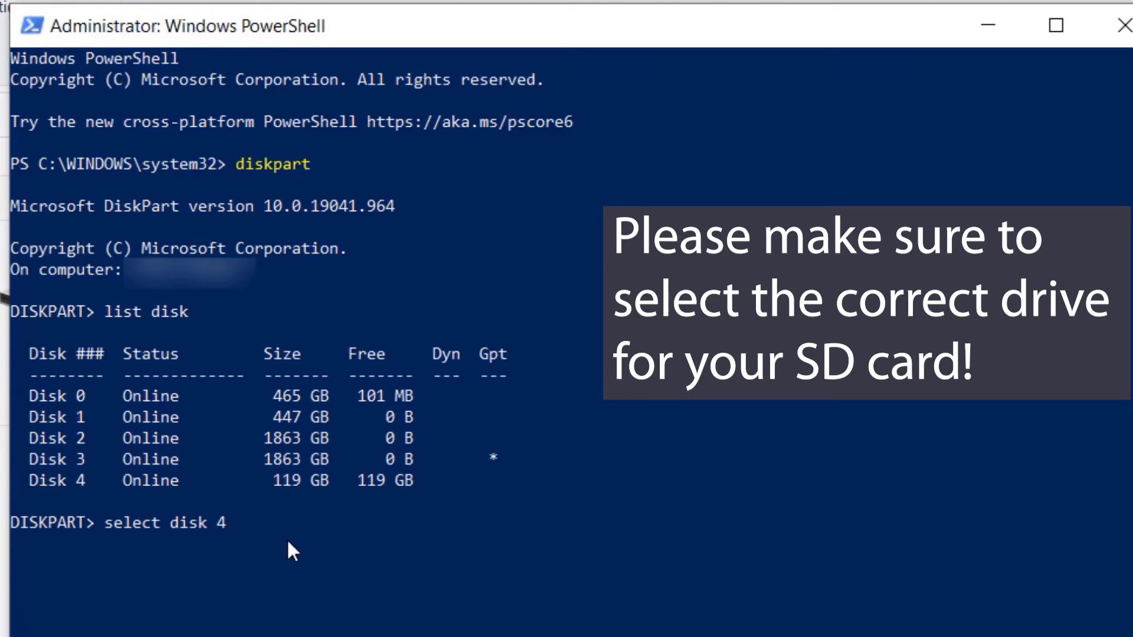
key(Return)
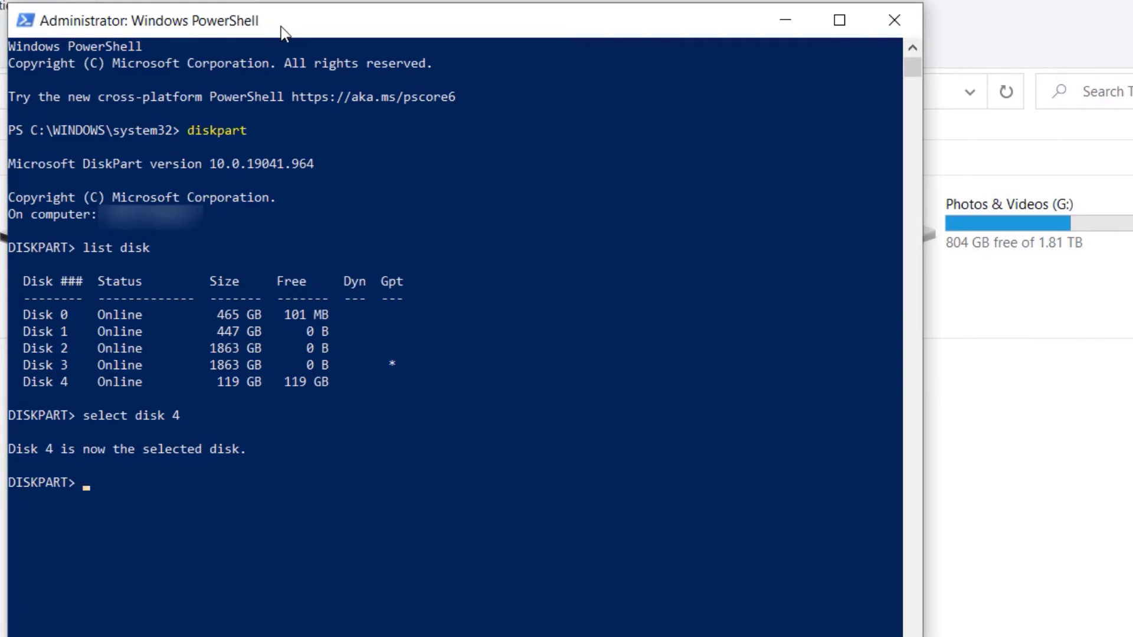
- Run clean on the selected Disk 4 in diskpart, which fails with a CRC data error
text(clean)
key(Return)
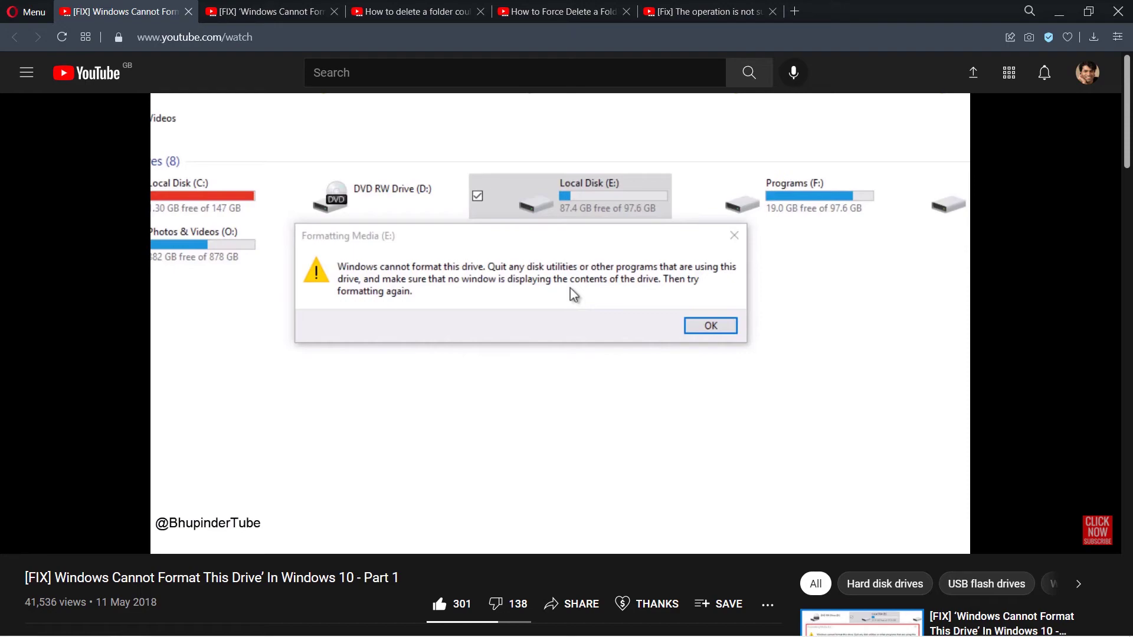
- Move from the Part 1 format-fix video to the Part 2 format-fix video tab
mouse_move(243, 299)
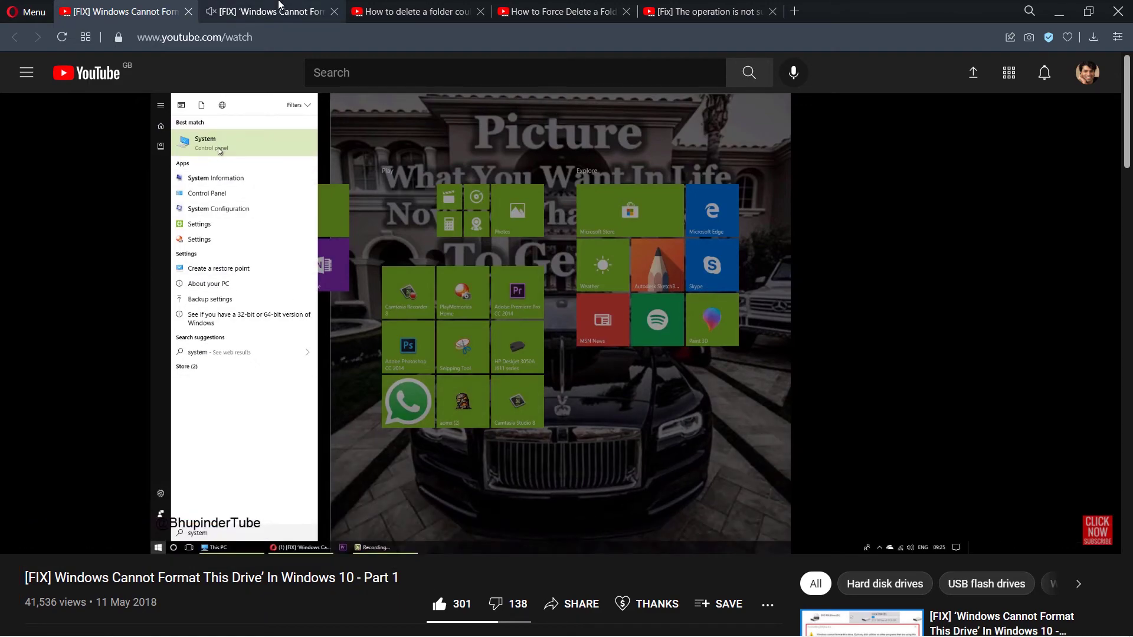
key(ctrl+Tab)
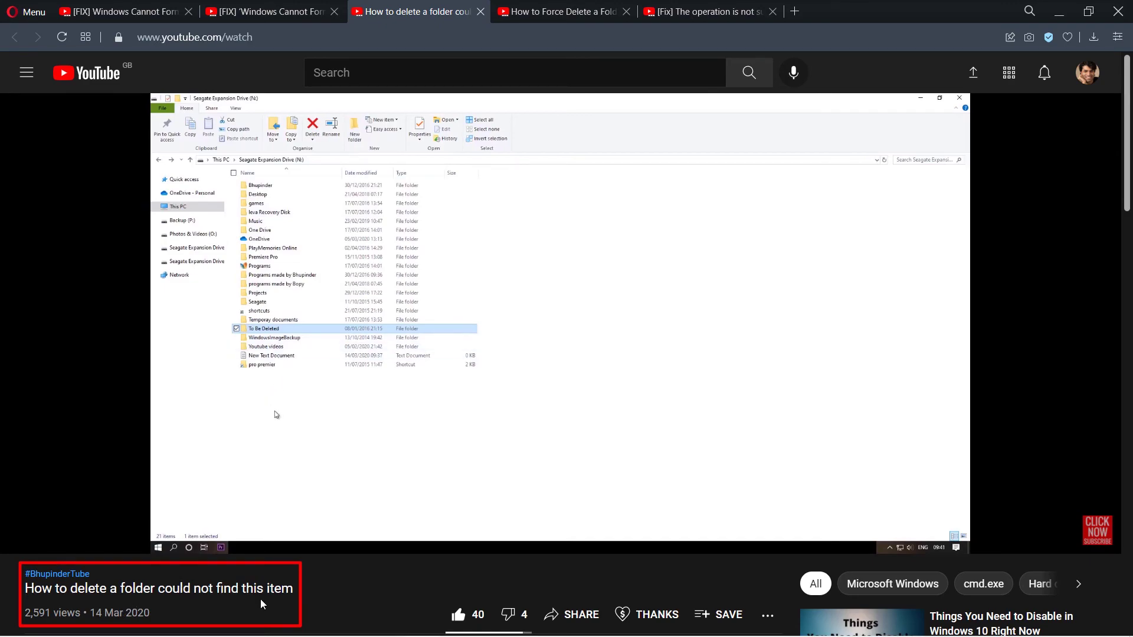
- Go through the force-delete-folder tab to the extending-partition video and seek it to about 2:12
key(ctrl+Tab)
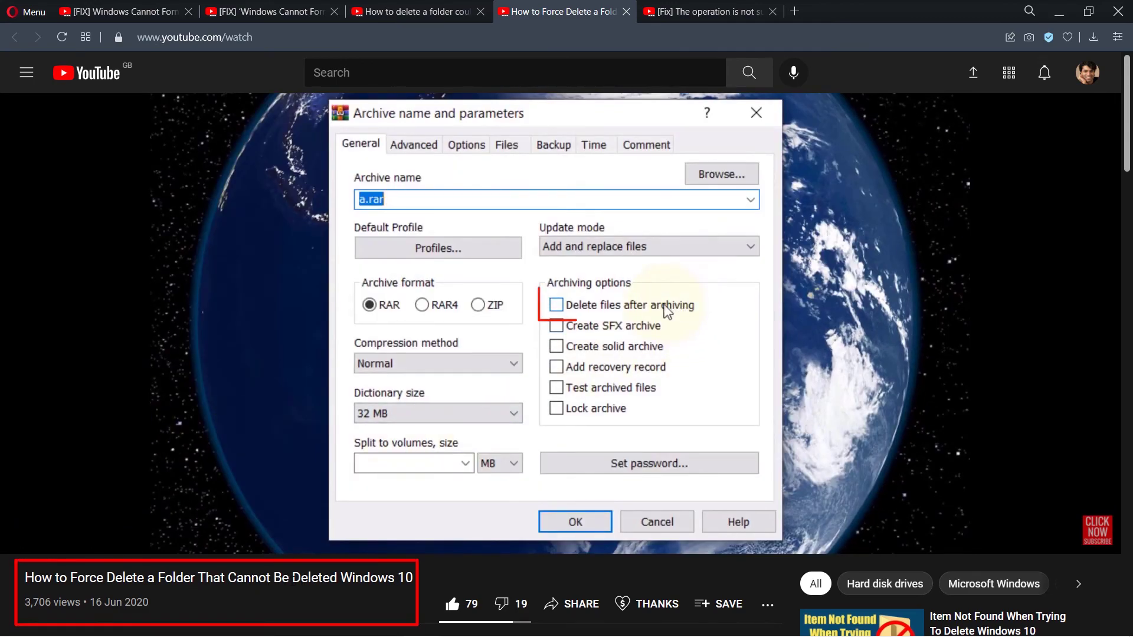
key(ctrl+Tab)
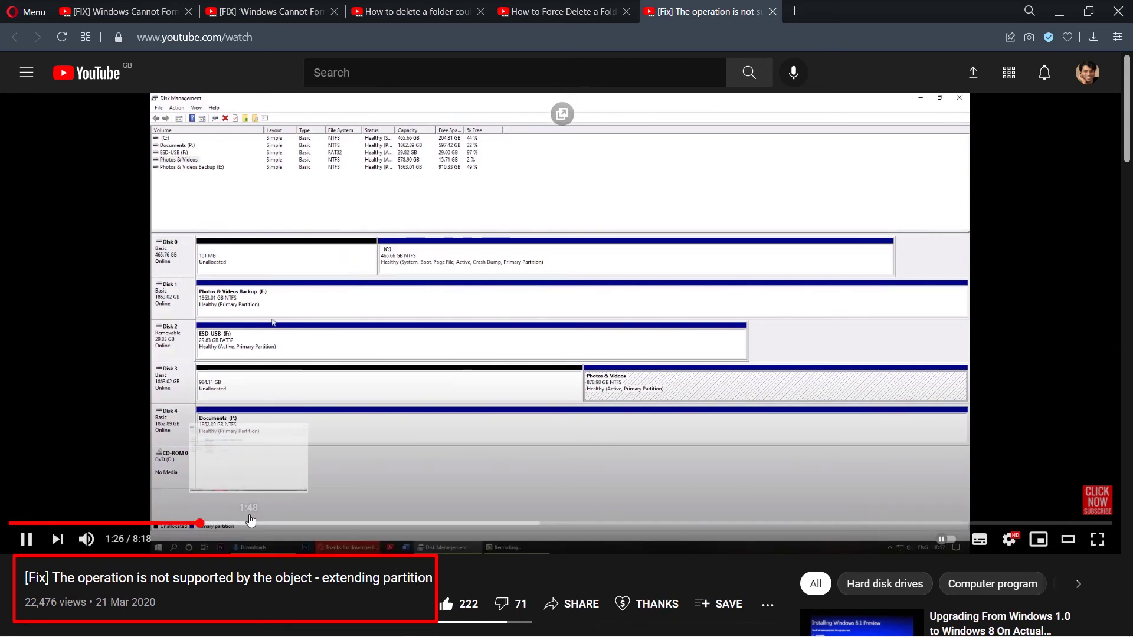
click(249, 523)
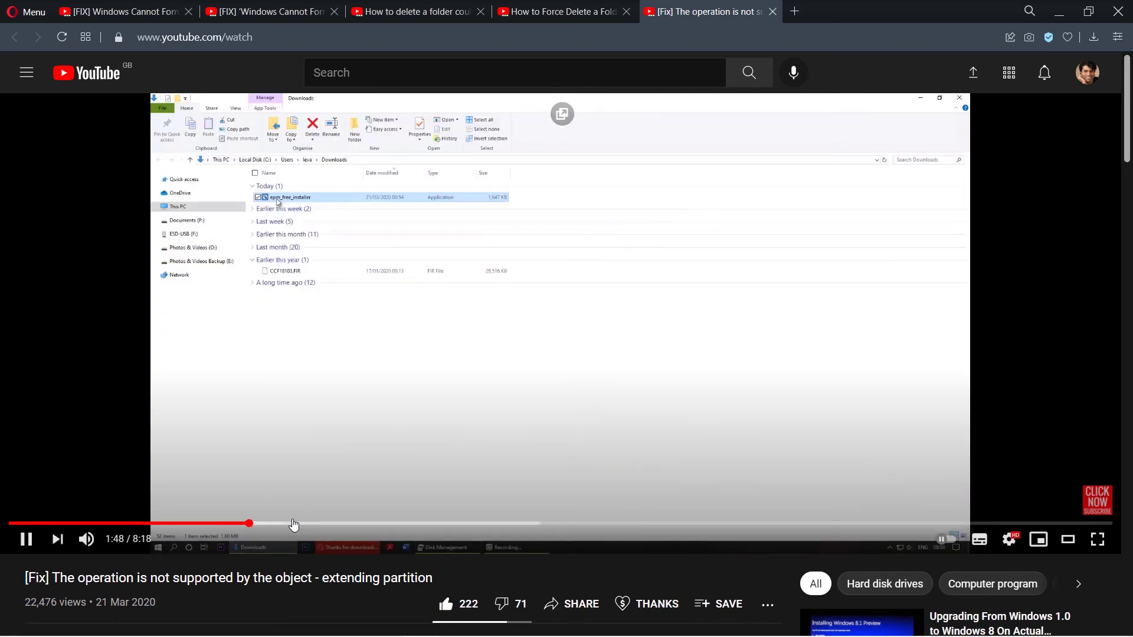
click(293, 524)
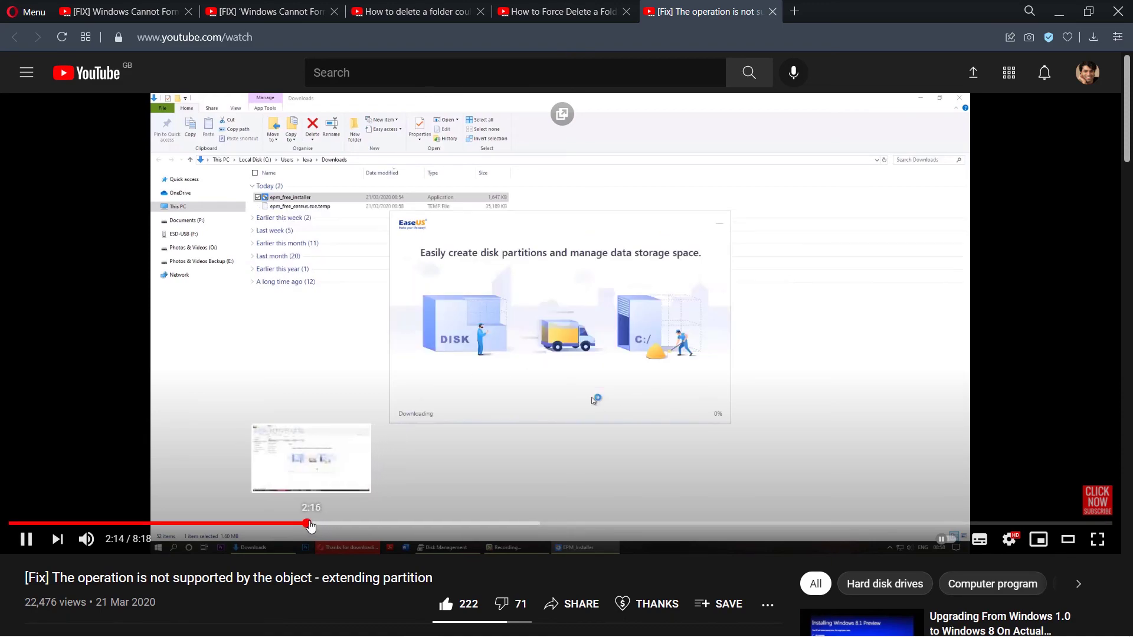
click(302, 523)
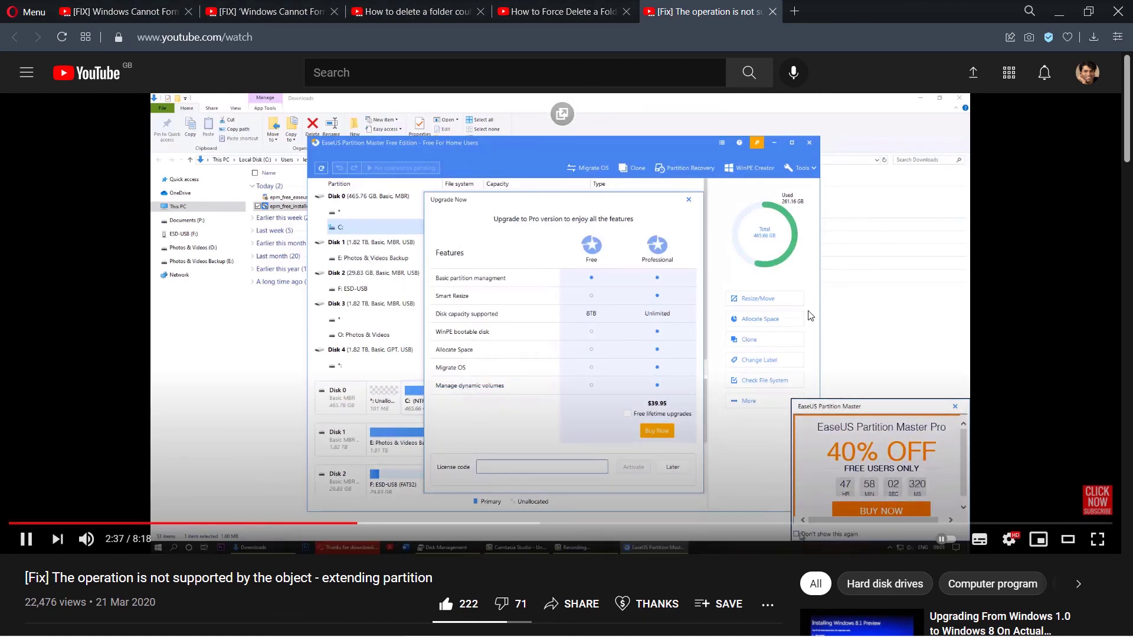
- Return through the Part 1 and Part 2 format-fix tabs to the folder-deletion video
click(163, 4)
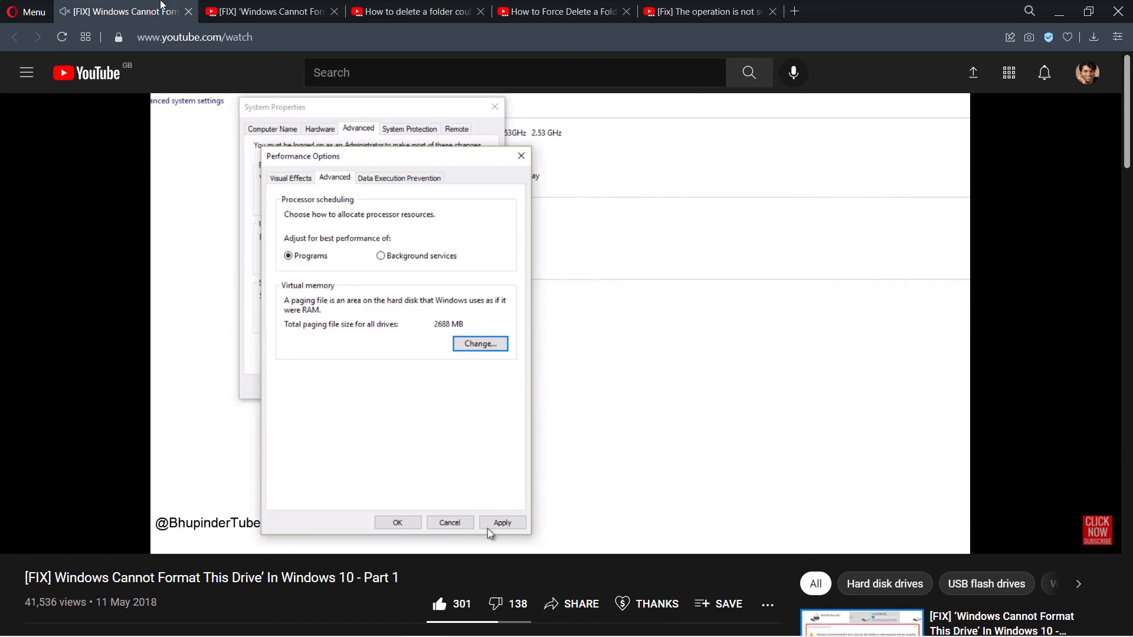
click(272, 7)
click(413, 7)
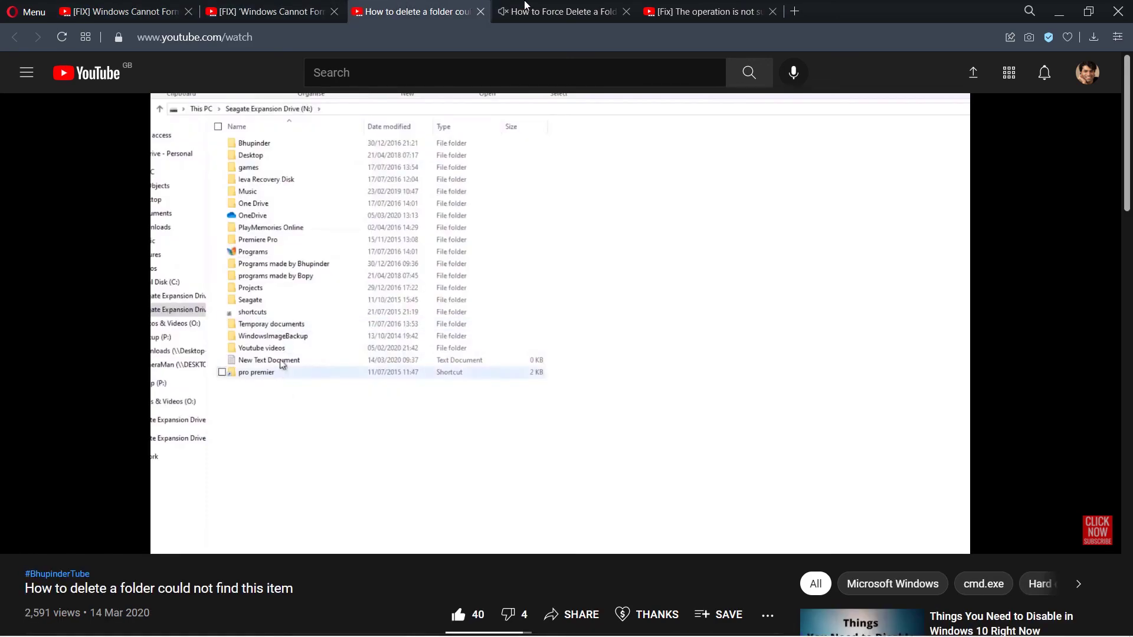